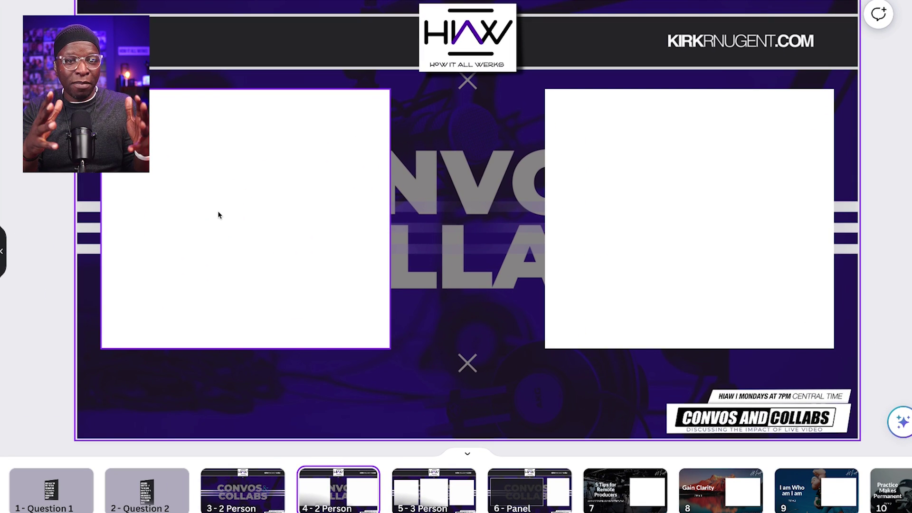
# Review the 2 Person, 3 Person and Panel layout pages on pages 4 to 6 of the design.
pyautogui.click(348, 440)
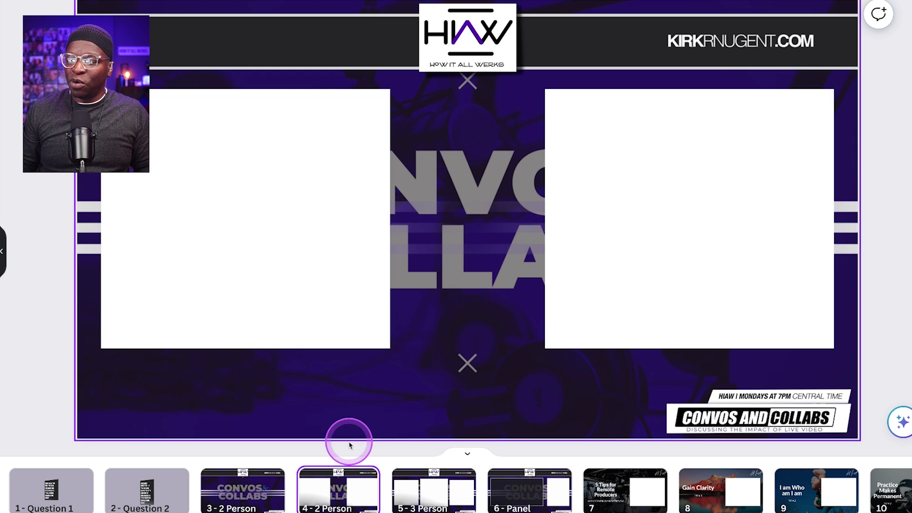
pyautogui.click(320, 494)
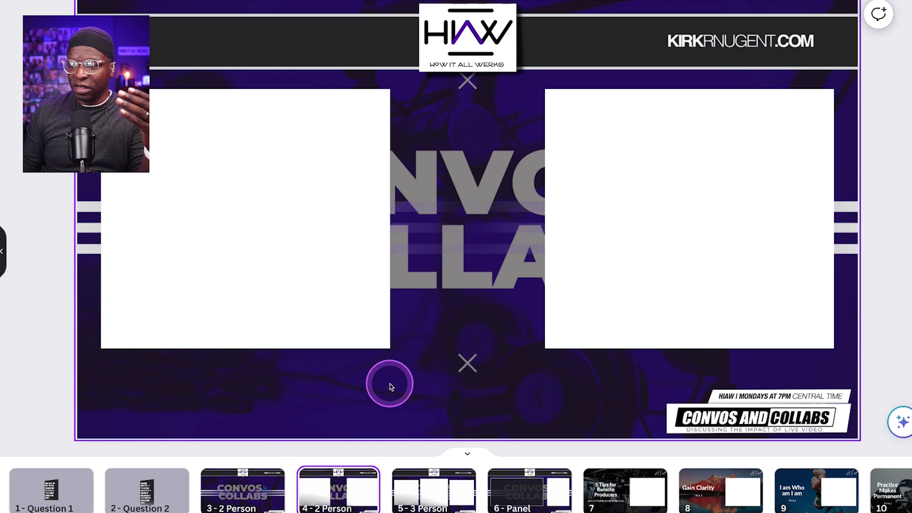
pyautogui.click(401, 492)
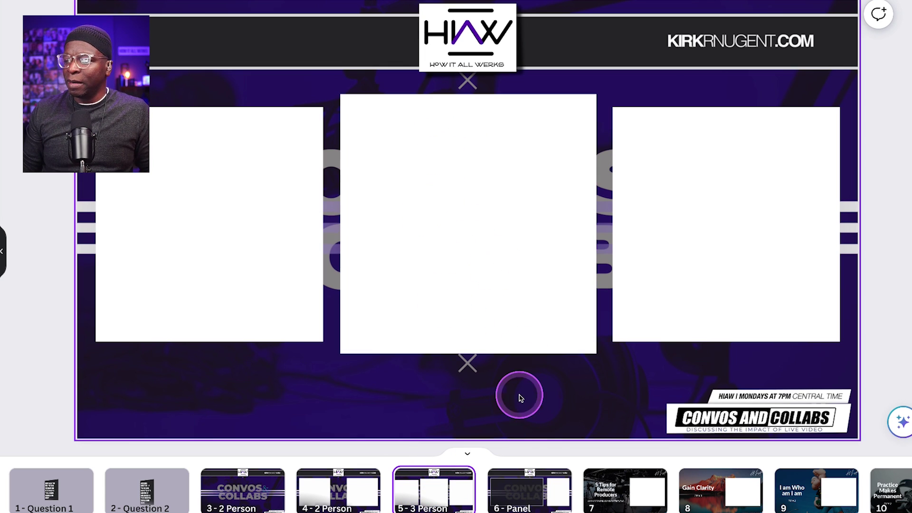
pyautogui.click(528, 499)
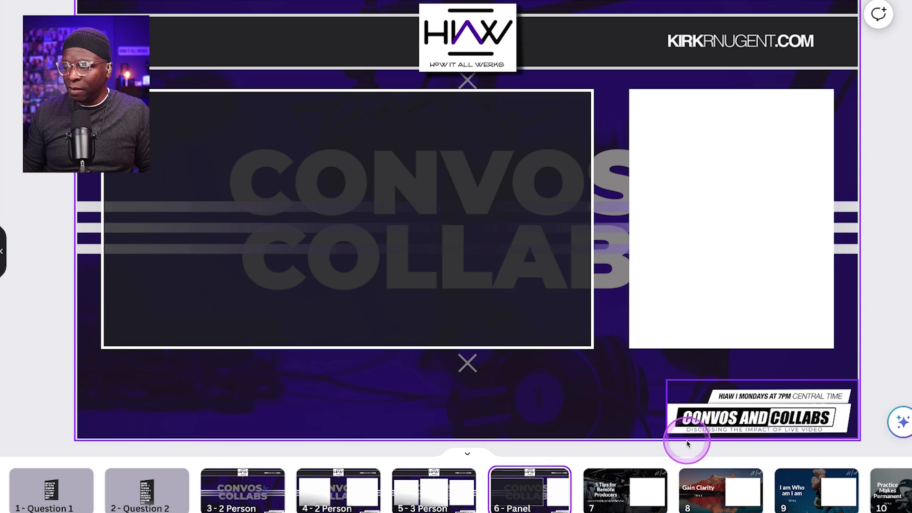
# Step through the "5 Tips for Remote Producers" slides from page 7 to page 12.
pyautogui.click(617, 493)
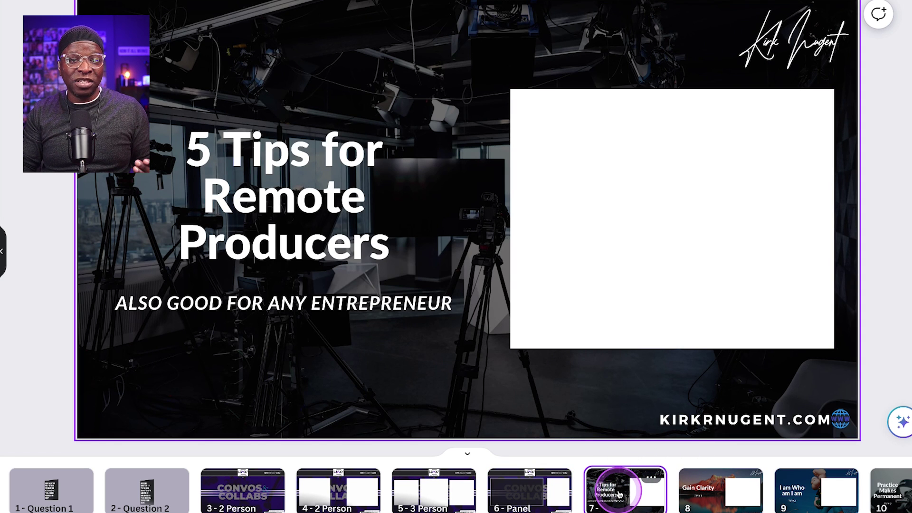
pyautogui.press('Right')
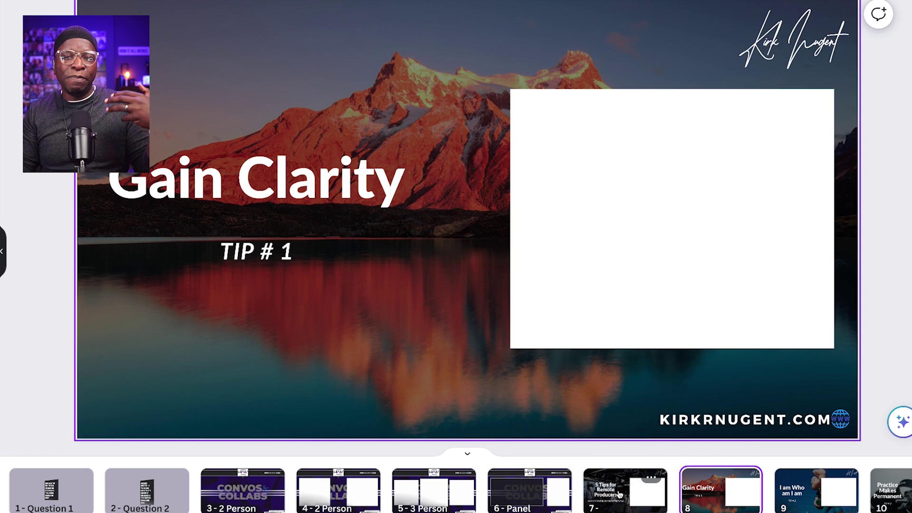
pyautogui.press('Right')
pyautogui.press('Right')
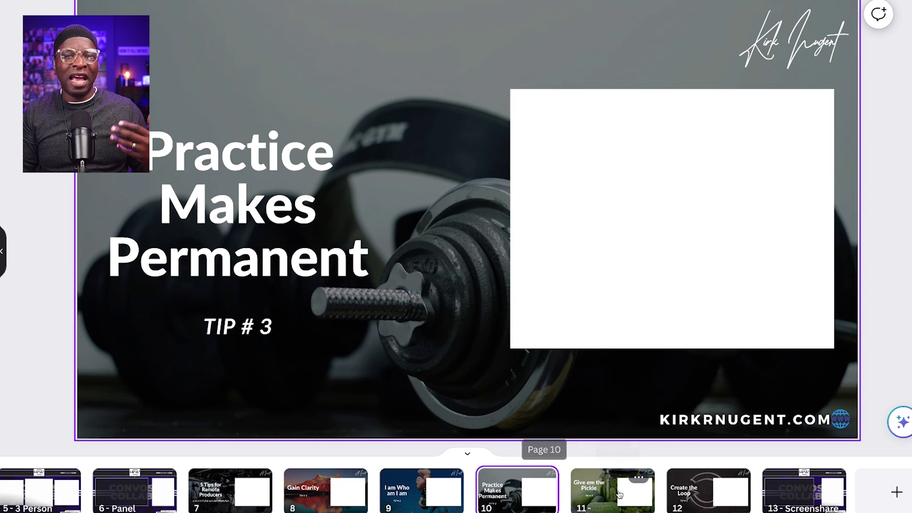
pyautogui.press('Right')
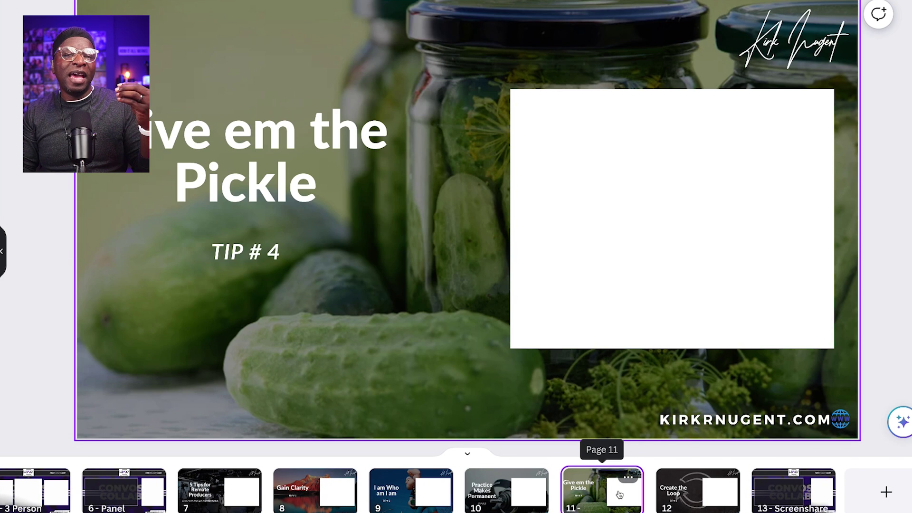
pyautogui.press('Right')
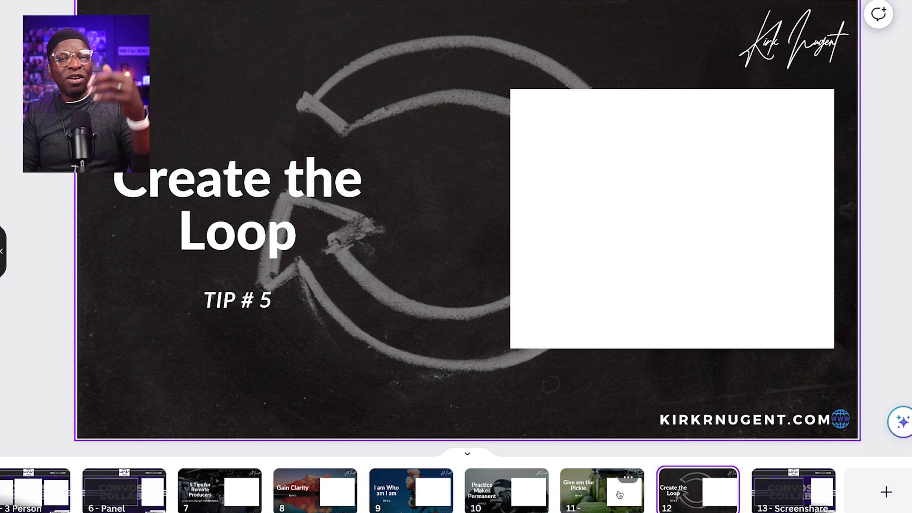
pyautogui.press('Left')
pyautogui.press('Right')
pyautogui.press('Left')
pyautogui.press('Right')
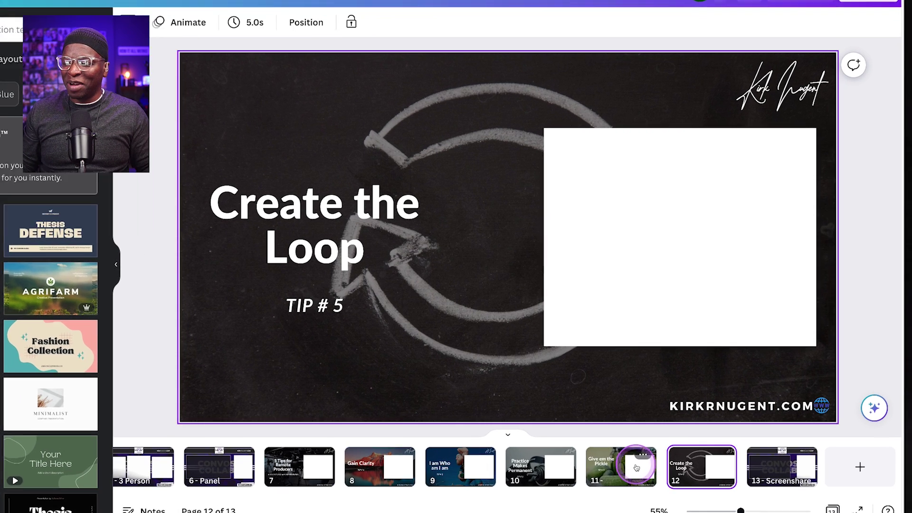
# Go to page 13, Screenshare, and set up its download as a PNG of the current page only.
pyautogui.click(727, 447)
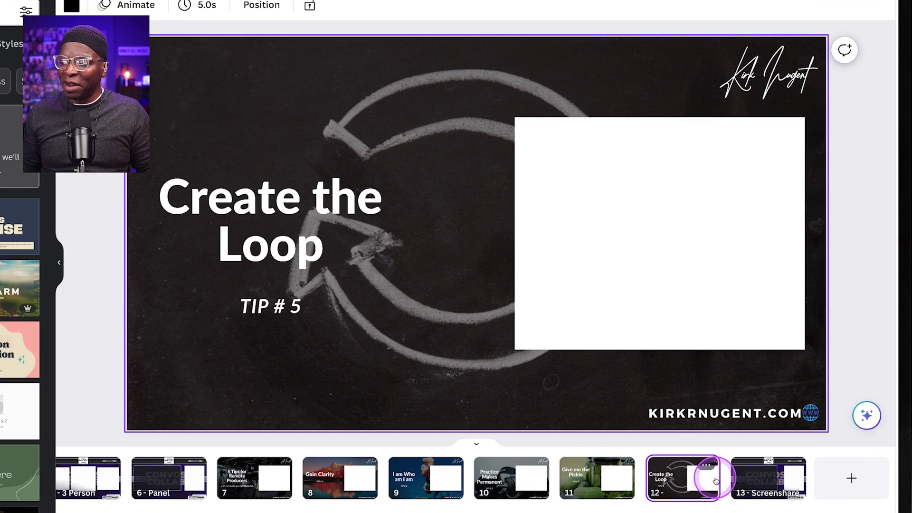
pyautogui.click(768, 481)
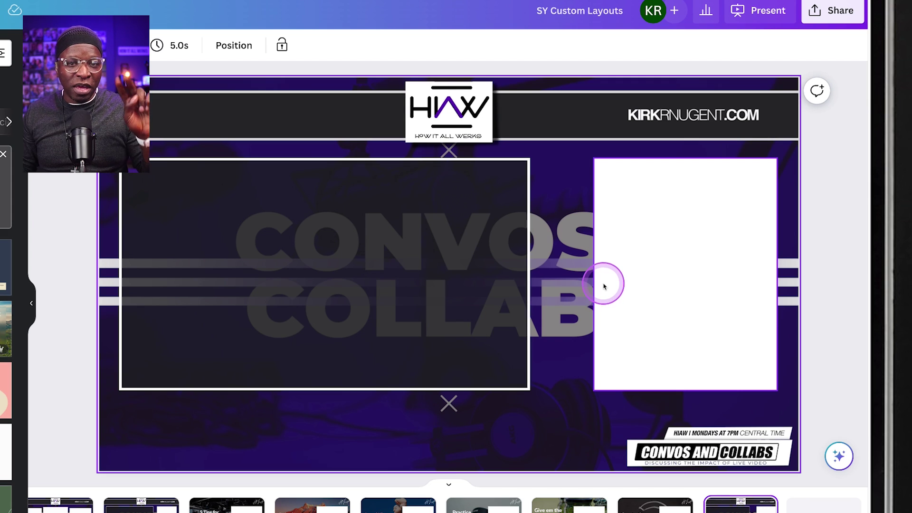
pyautogui.click(818, 12)
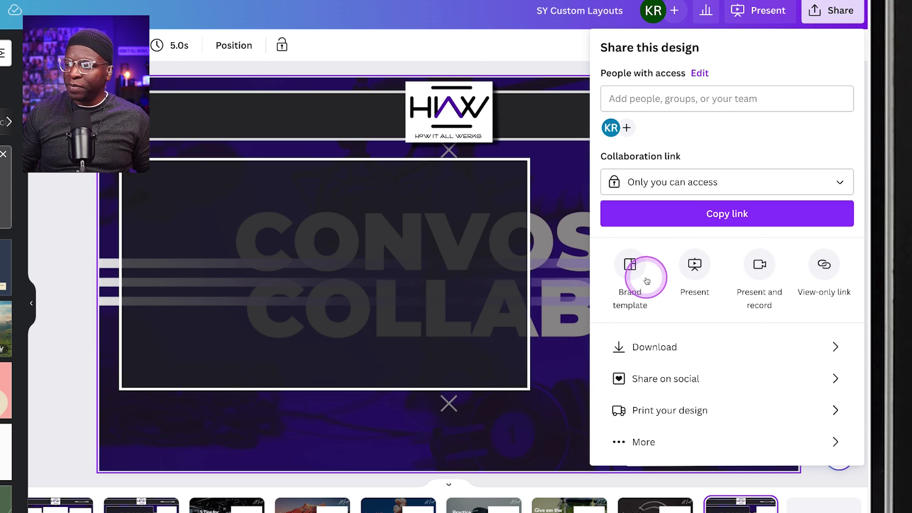
pyautogui.click(654, 349)
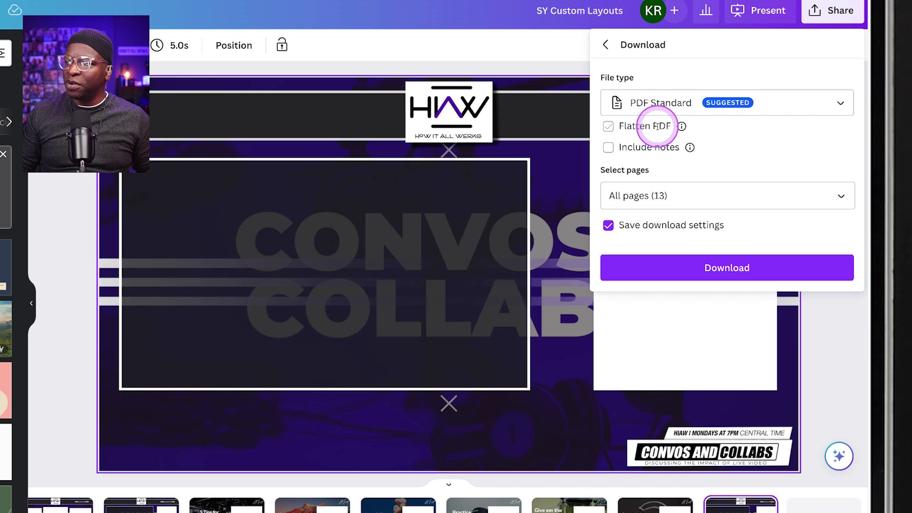
pyautogui.click(655, 102)
pyautogui.click(639, 183)
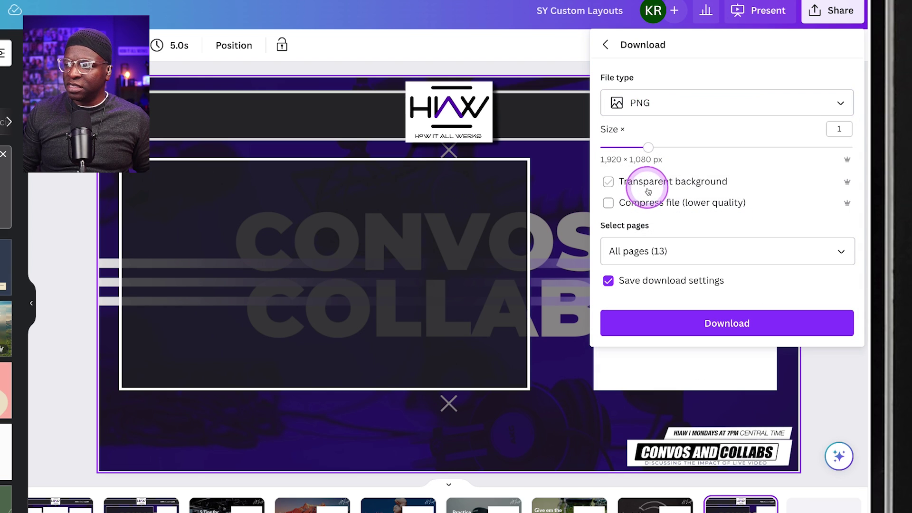
pyautogui.click(636, 248)
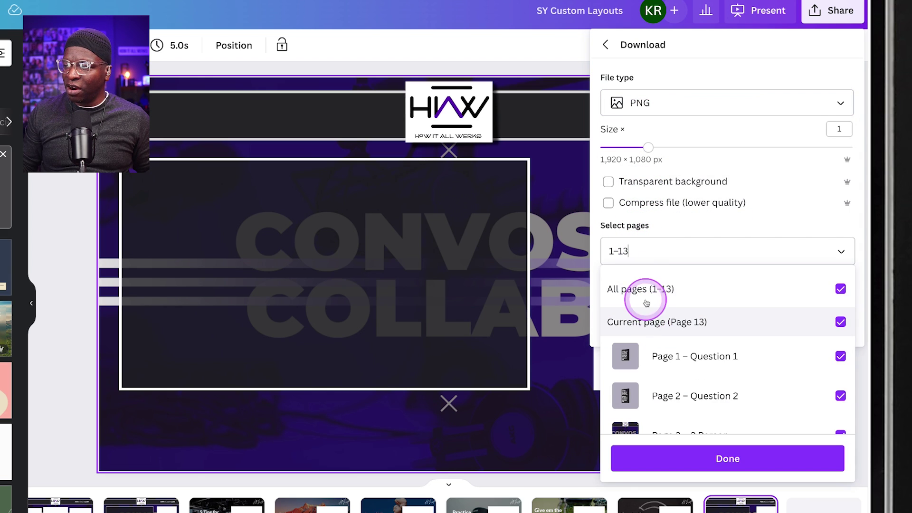
pyautogui.click(641, 290)
pyautogui.click(649, 321)
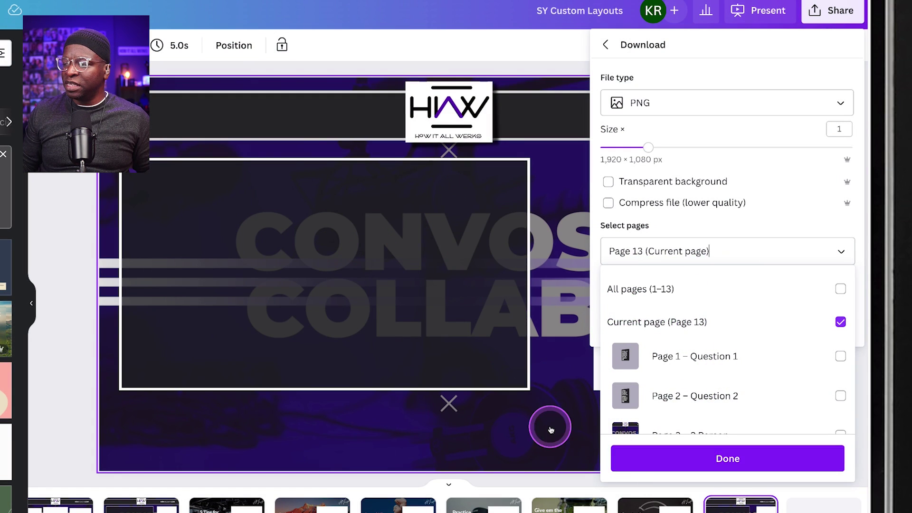
pyautogui.click(642, 459)
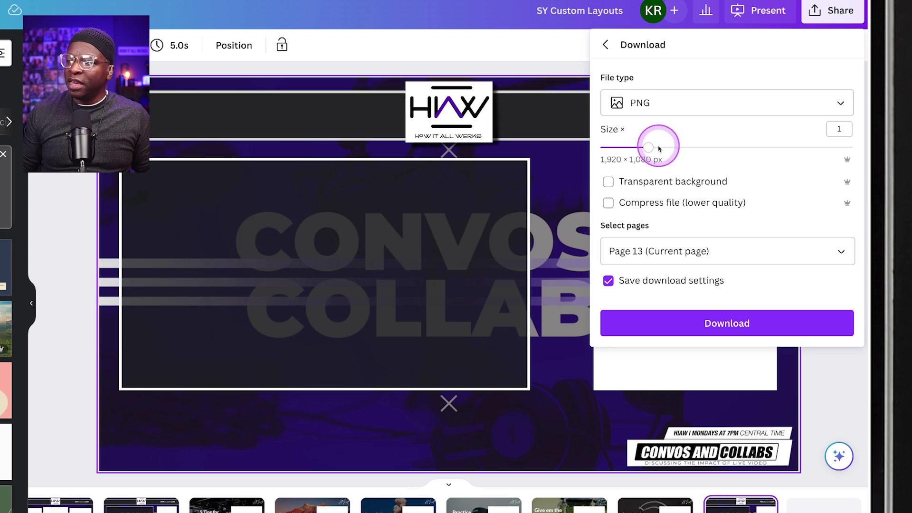
# Switch the download file type to PDF Standard and include all 13 pages.
pyautogui.click(694, 103)
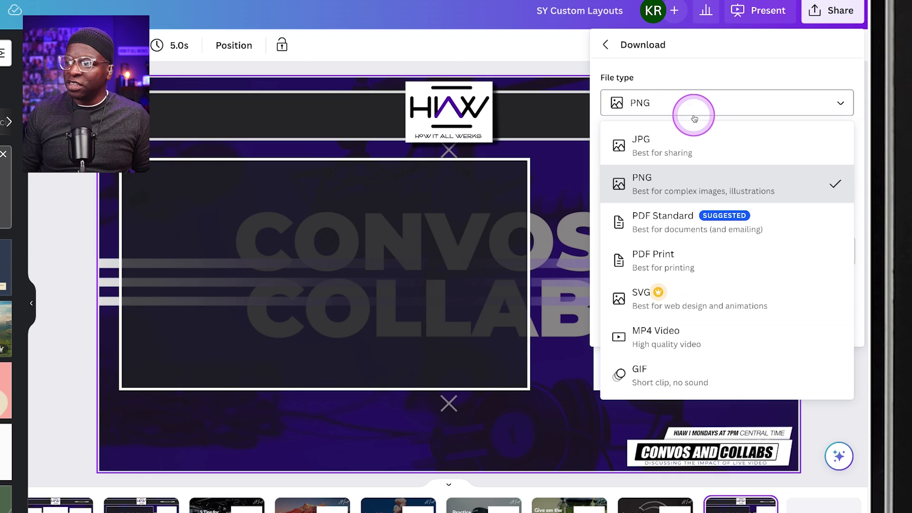
pyautogui.click(683, 224)
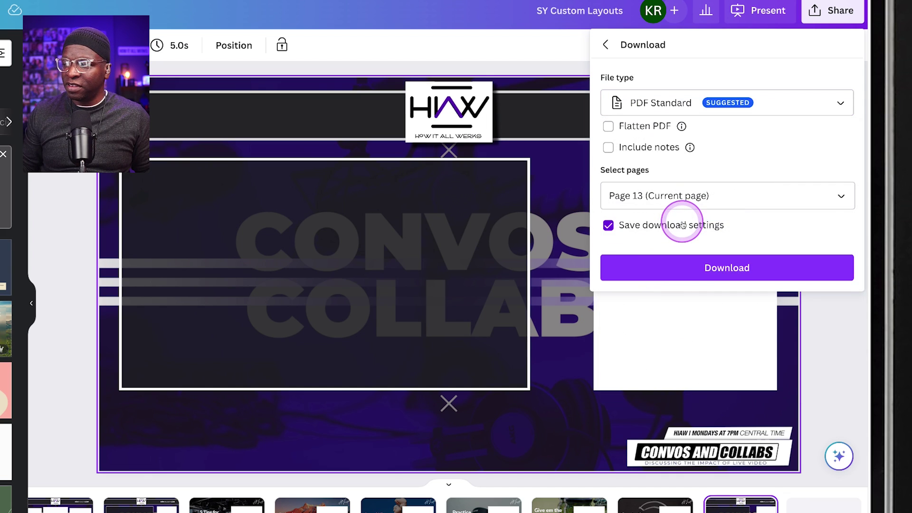
pyautogui.click(645, 194)
pyautogui.click(649, 233)
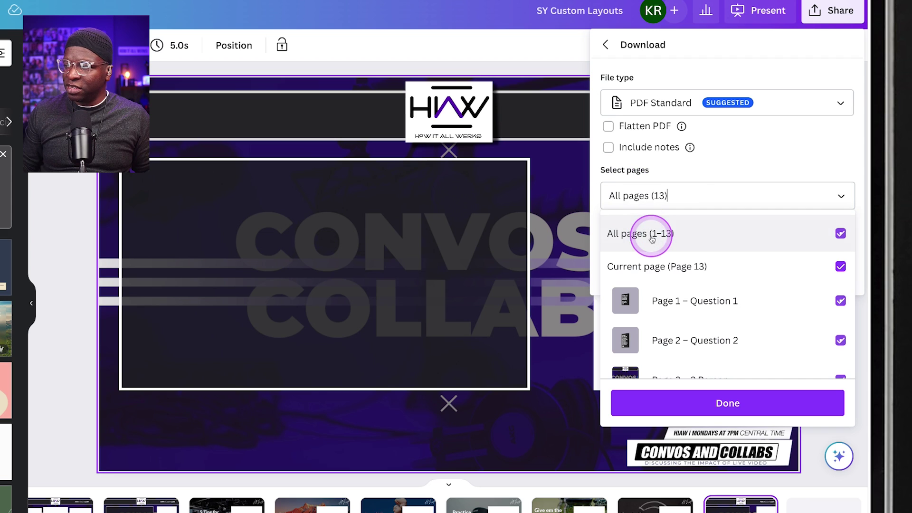
# Exclude pages 13, 1 and 2 from the PDF download and confirm pages 3–12 as the selection.
pyautogui.scroll(-10, 702, 285)
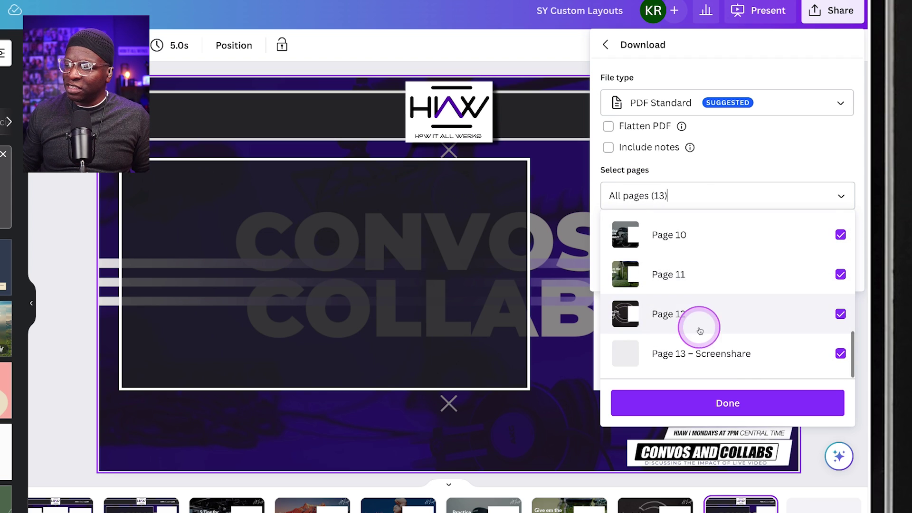
pyautogui.click(698, 358)
pyautogui.scroll(10, 703, 351)
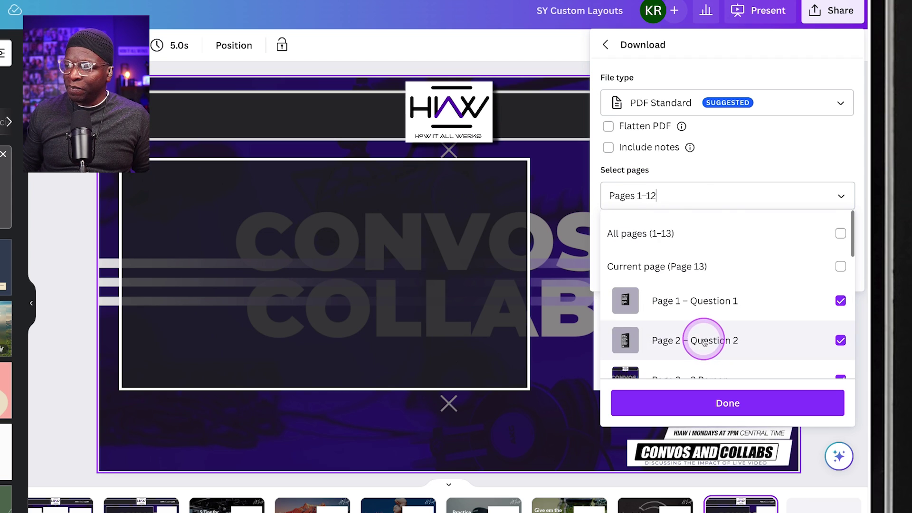
pyautogui.click(680, 306)
pyautogui.click(684, 336)
pyautogui.scroll(-2, 692, 315)
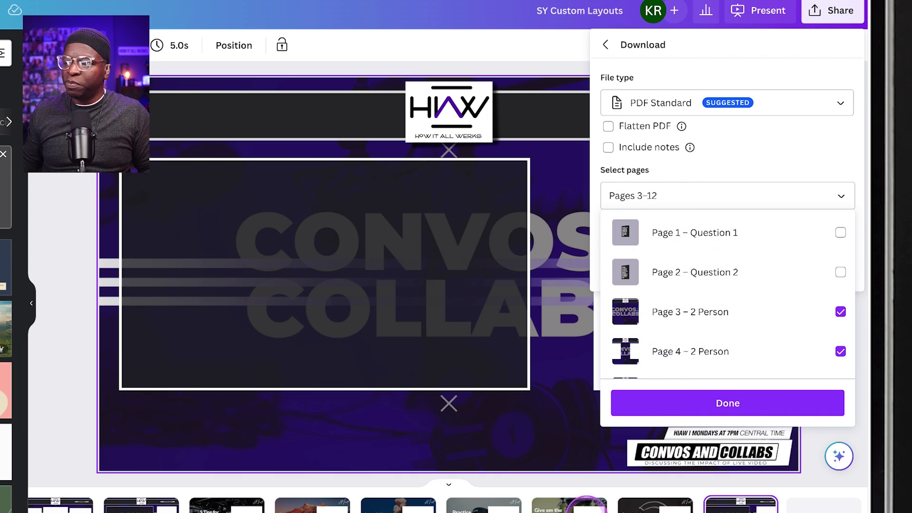
pyautogui.scroll(-3, 685, 325)
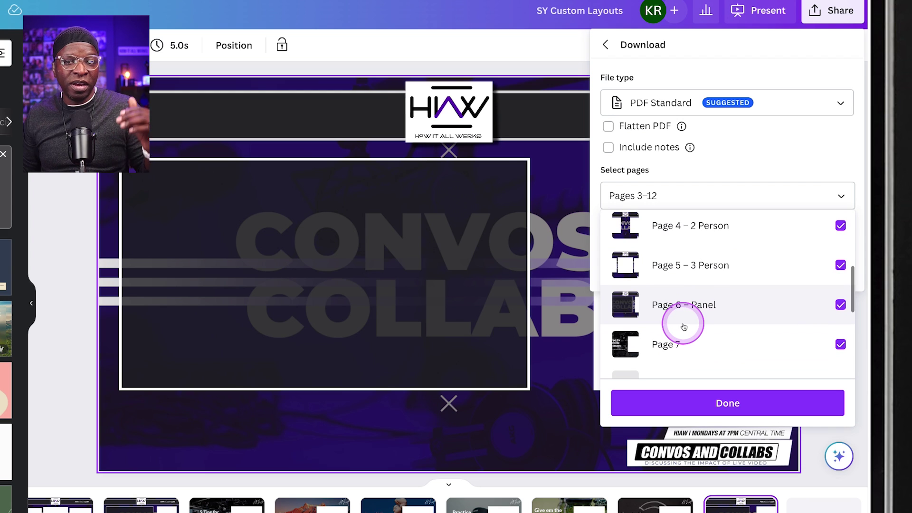
pyautogui.scroll(-5, 685, 326)
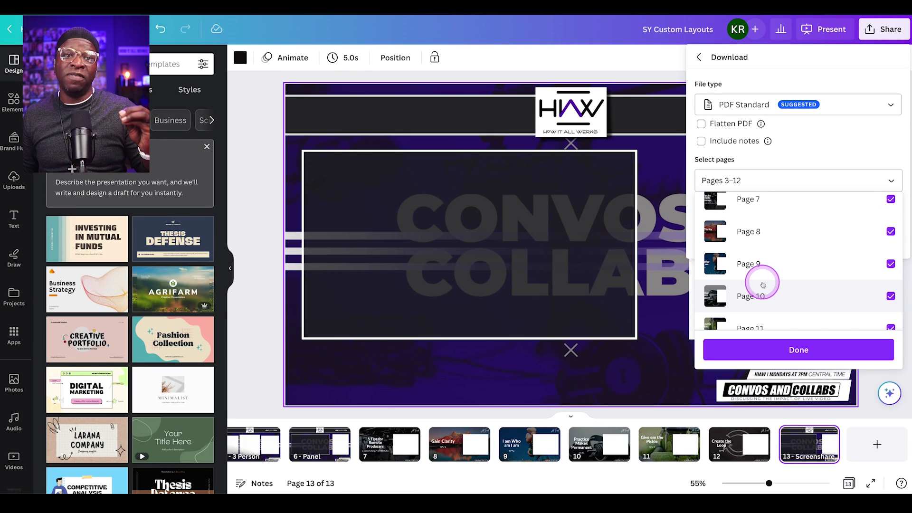
pyautogui.click(767, 348)
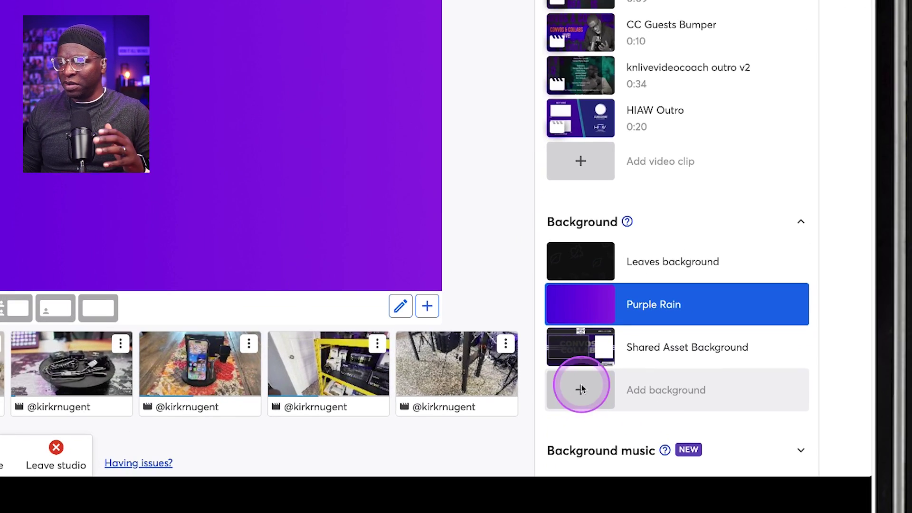
# In the StreamYard studio, browse the Downloads folder for background images to upload, and close the dialogs without adding one.
pyautogui.click(581, 390)
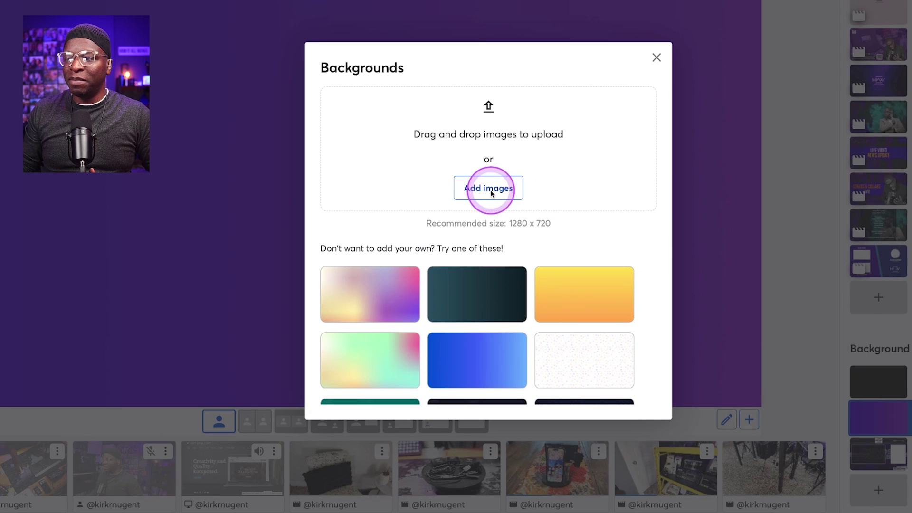
pyautogui.click(489, 187)
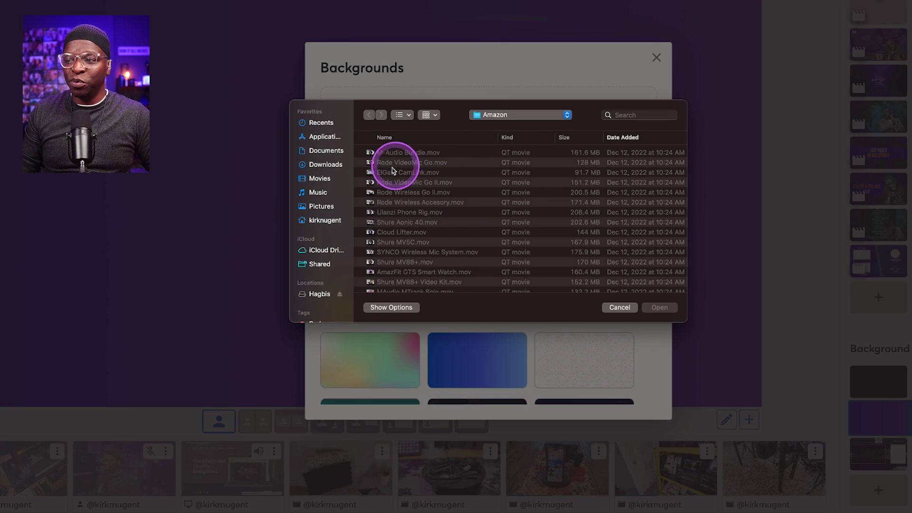
pyautogui.click(325, 163)
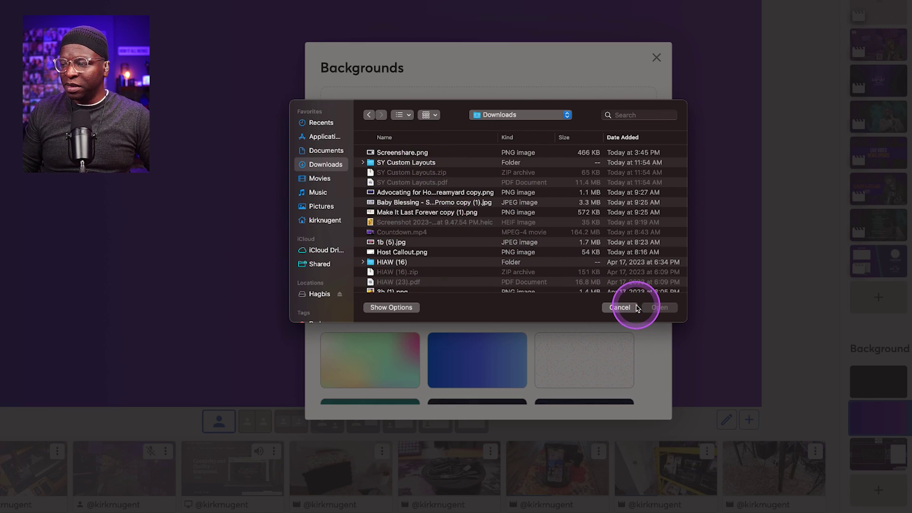
pyautogui.click(619, 307)
pyautogui.click(656, 57)
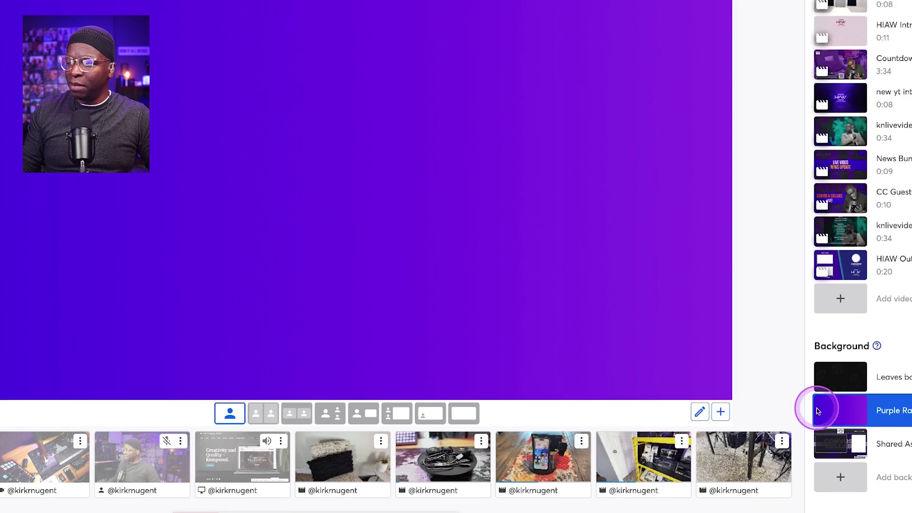
# Show the Shared Asset Background on the stage, and hide it again to leave the stage without a background.
pyautogui.click(834, 446)
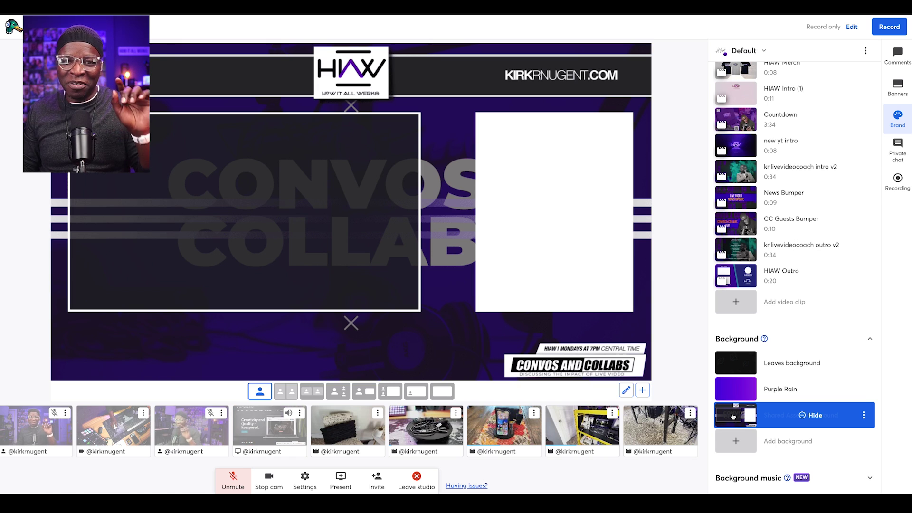
pyautogui.click(734, 418)
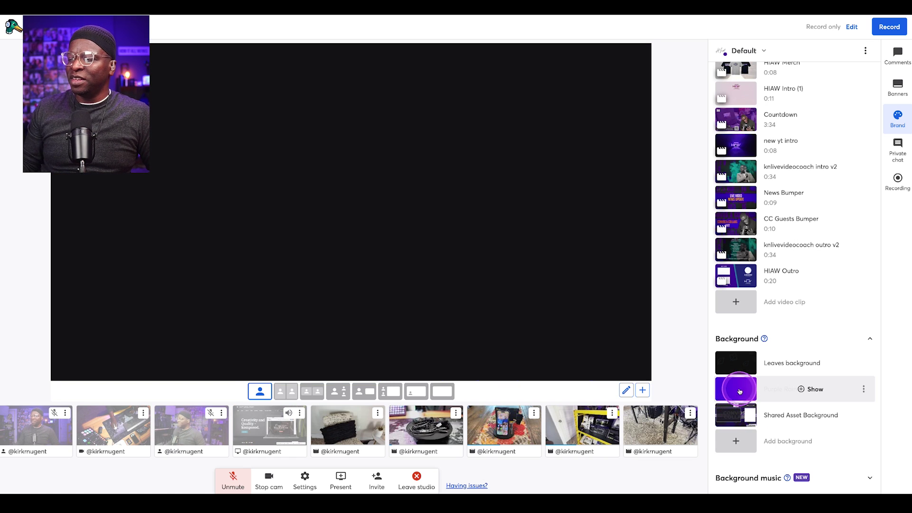
pyautogui.click(750, 414)
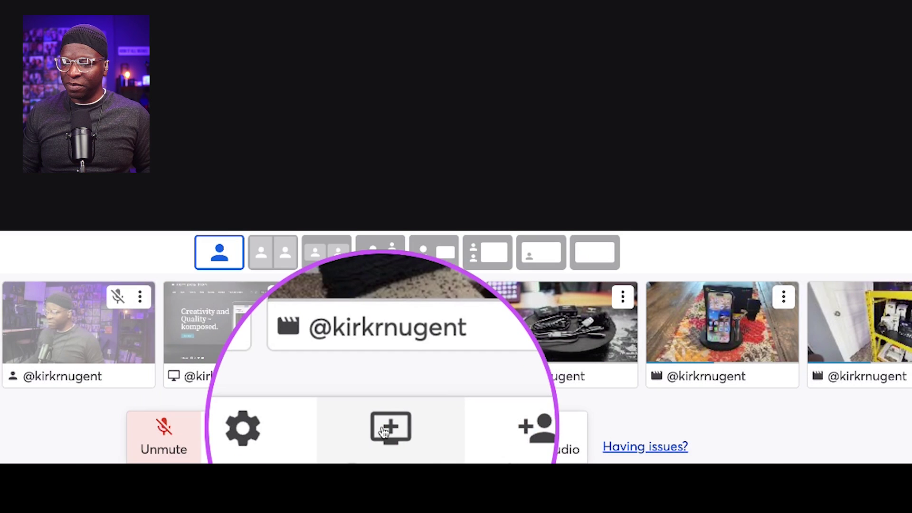
# Start a slides upload from the computer and select SY Custom Layouts.pdf in the Downloads folder.
pyautogui.click(385, 430)
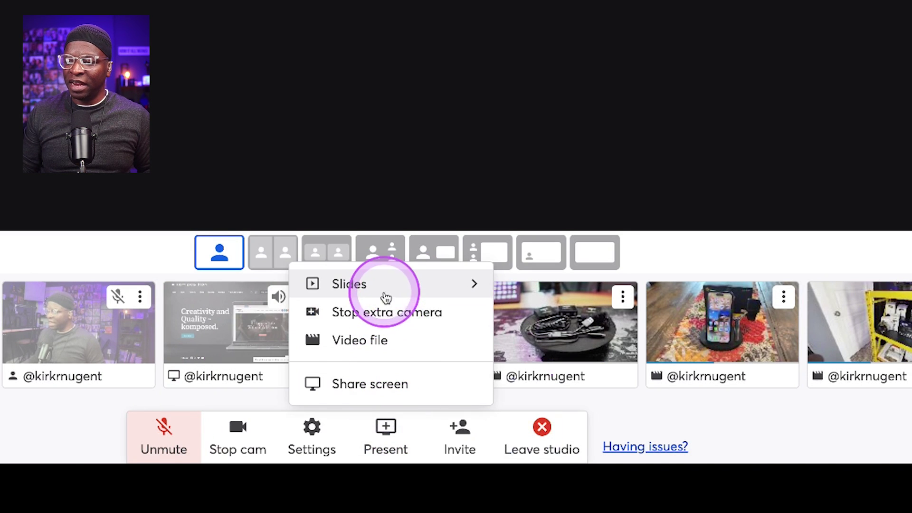
pyautogui.click(382, 287)
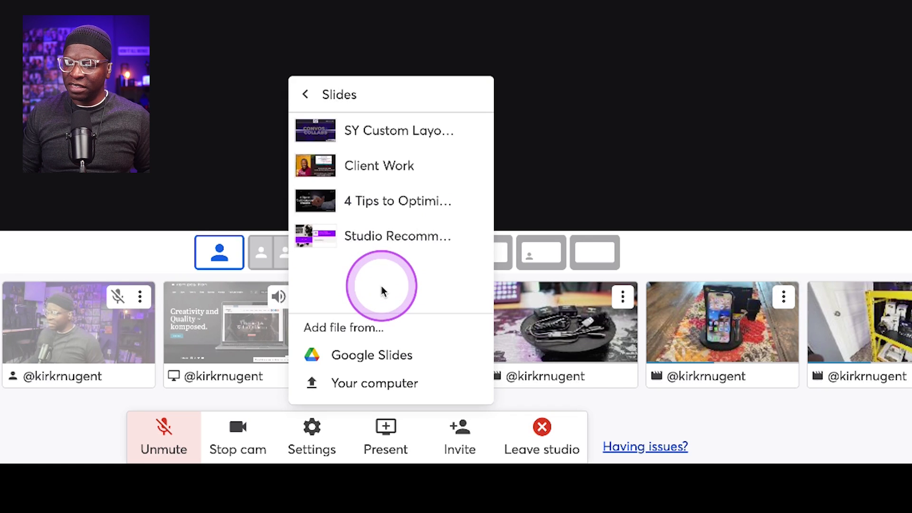
pyautogui.click(370, 389)
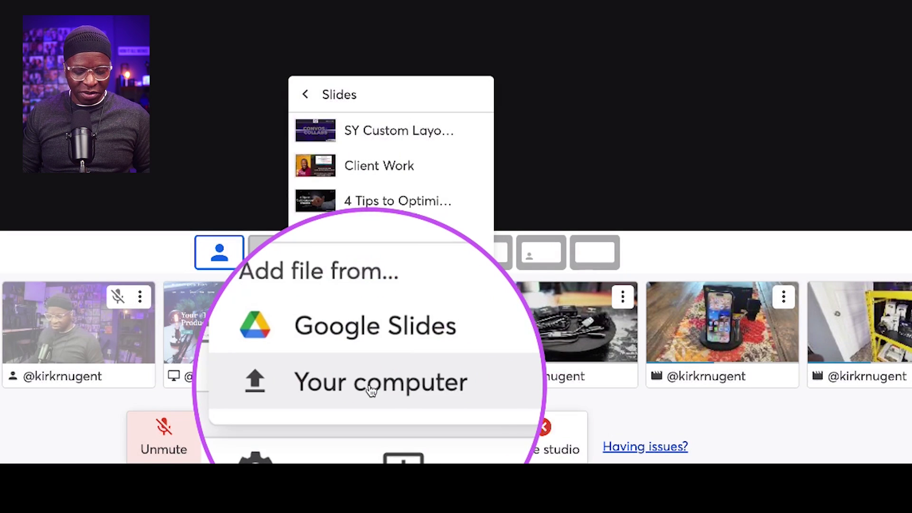
pyautogui.click(369, 383)
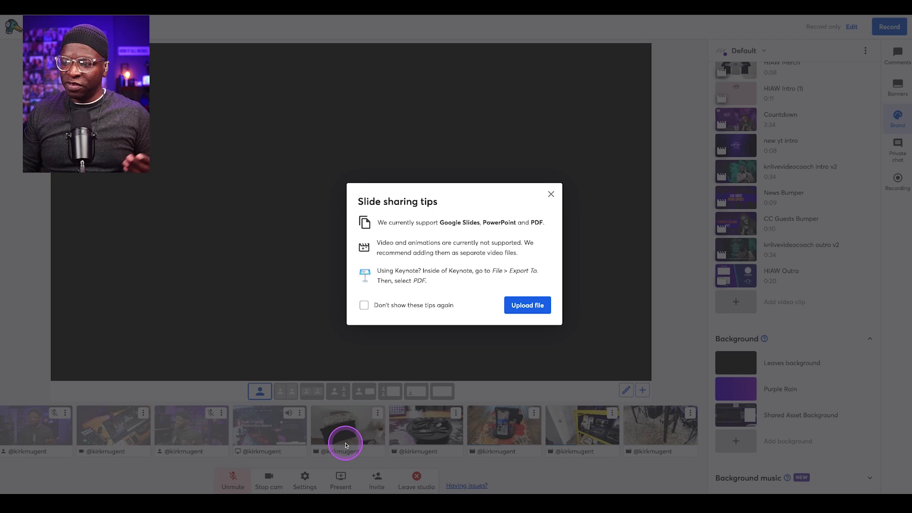
pyautogui.click(576, 259)
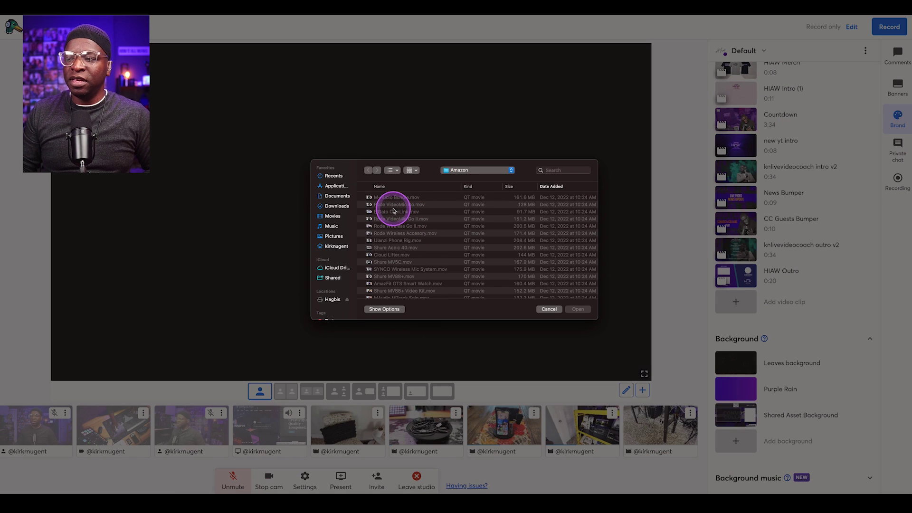
pyautogui.click(337, 209)
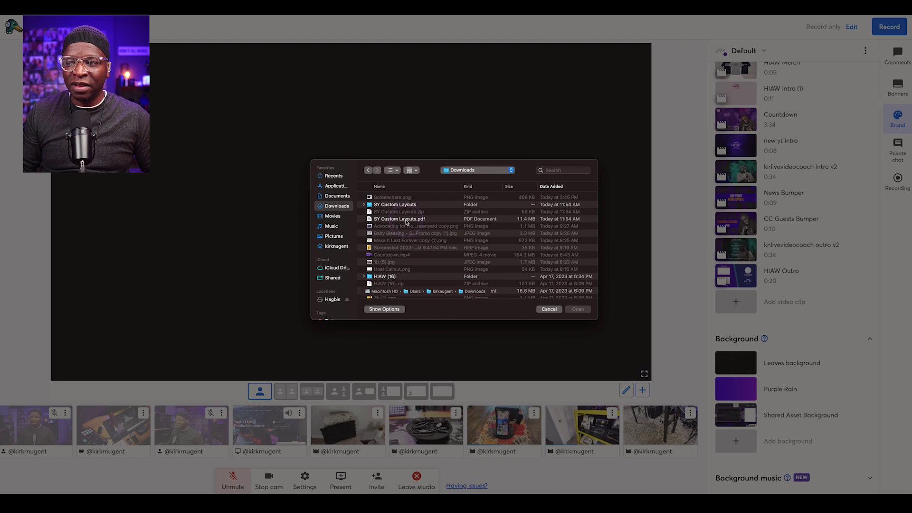
pyautogui.click(406, 222)
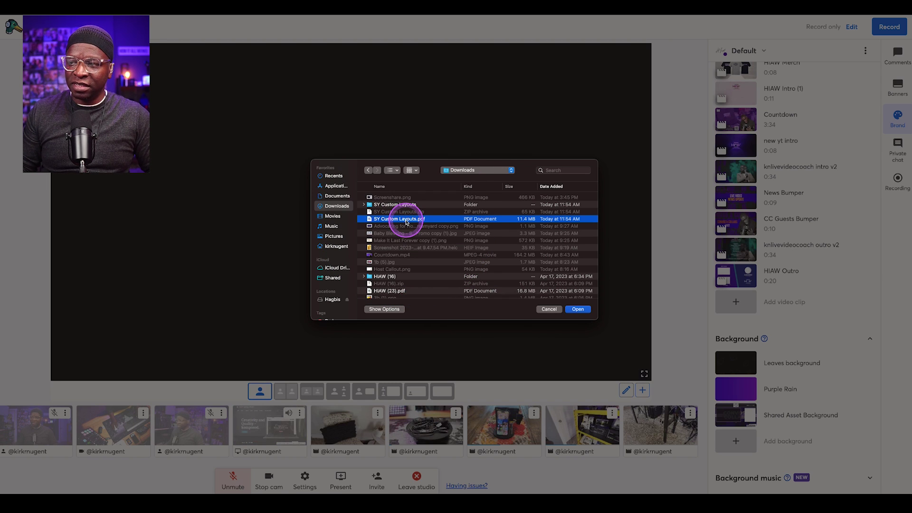
# Preview the first pages of SY Custom Layouts.pdf, and leave the file chooser without uploading it.
pyautogui.press('space')
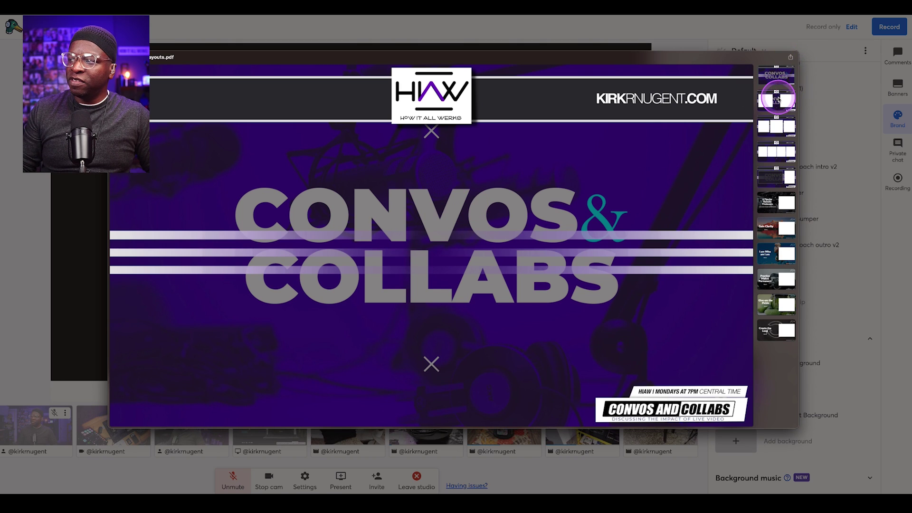
pyautogui.click(777, 101)
pyautogui.click(775, 139)
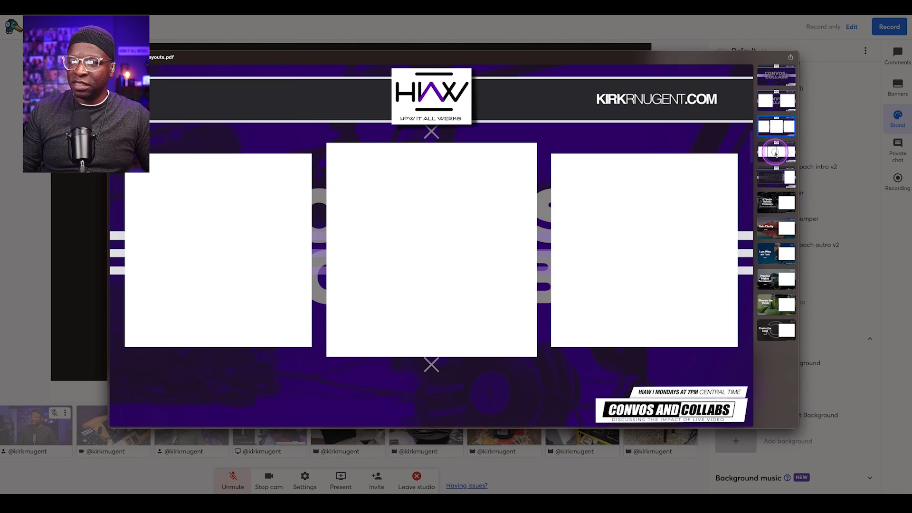
pyautogui.click(775, 151)
pyautogui.click(777, 183)
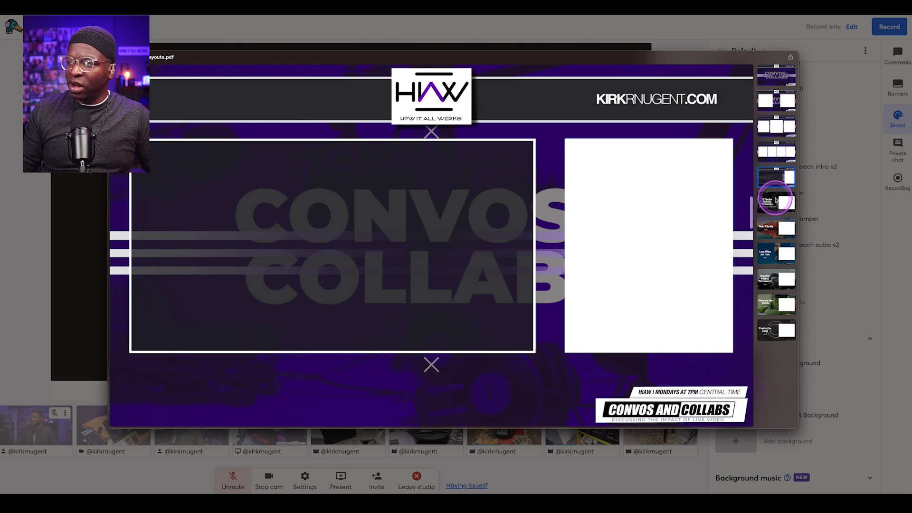
pyautogui.click(775, 203)
pyautogui.press('space')
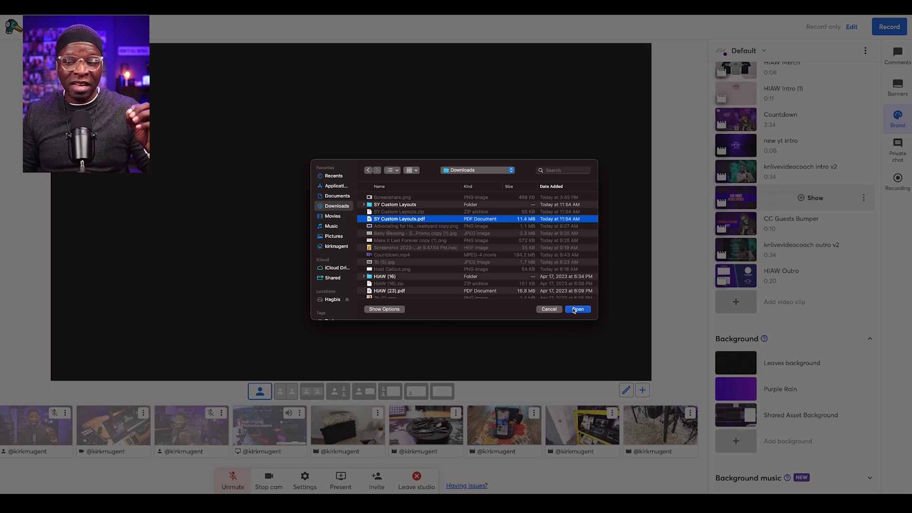
pyautogui.click(547, 309)
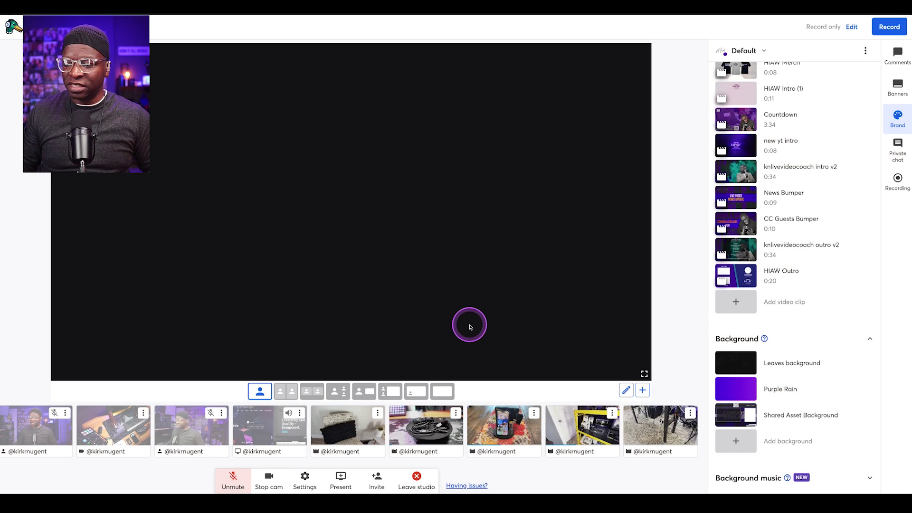
# Bring the previously uploaded SY Custom Layouts deck into the studio as a slides source.
pyautogui.click(341, 480)
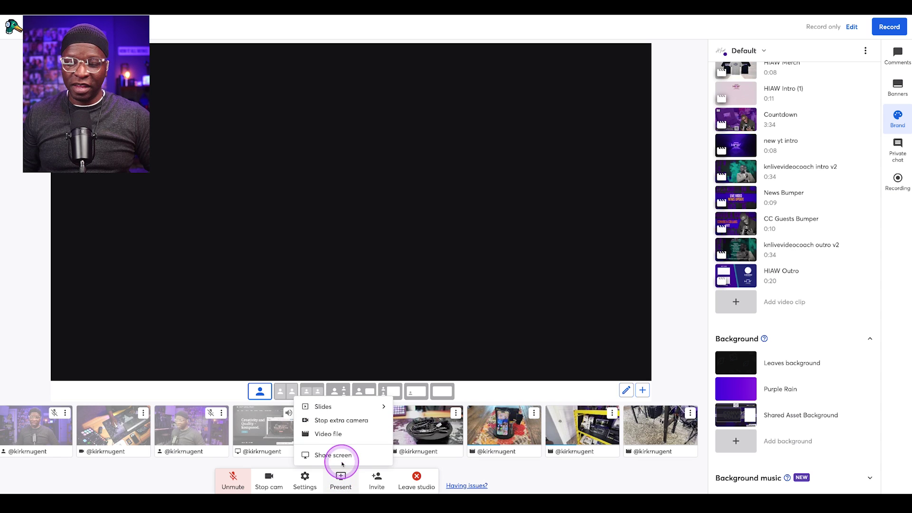
pyautogui.click(334, 406)
pyautogui.click(330, 452)
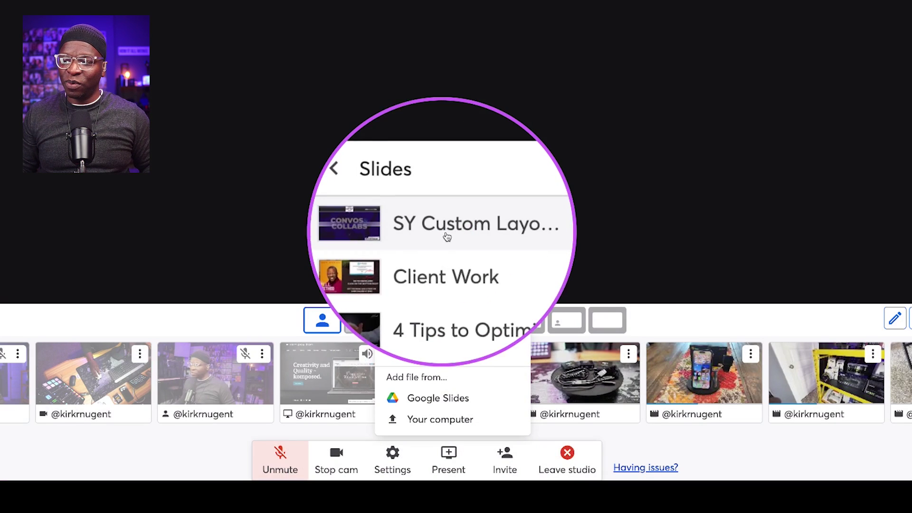
pyautogui.click(455, 231)
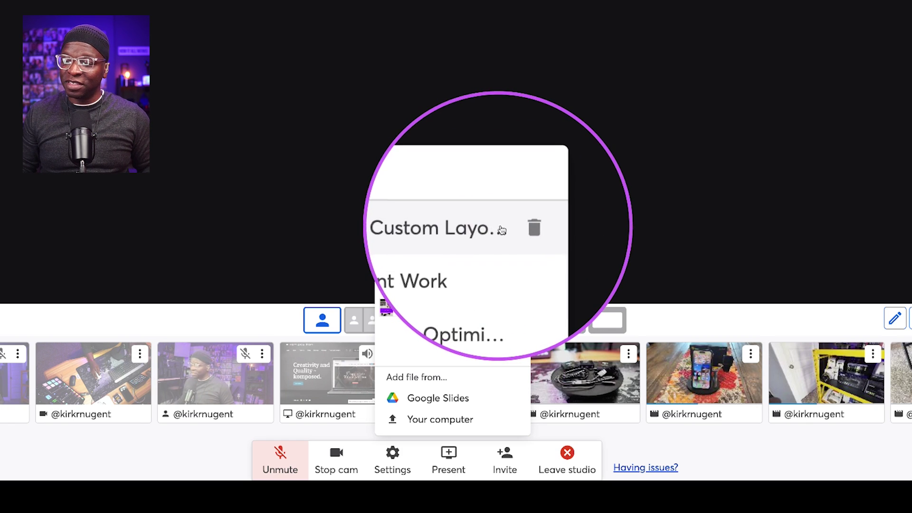
pyautogui.click(460, 231)
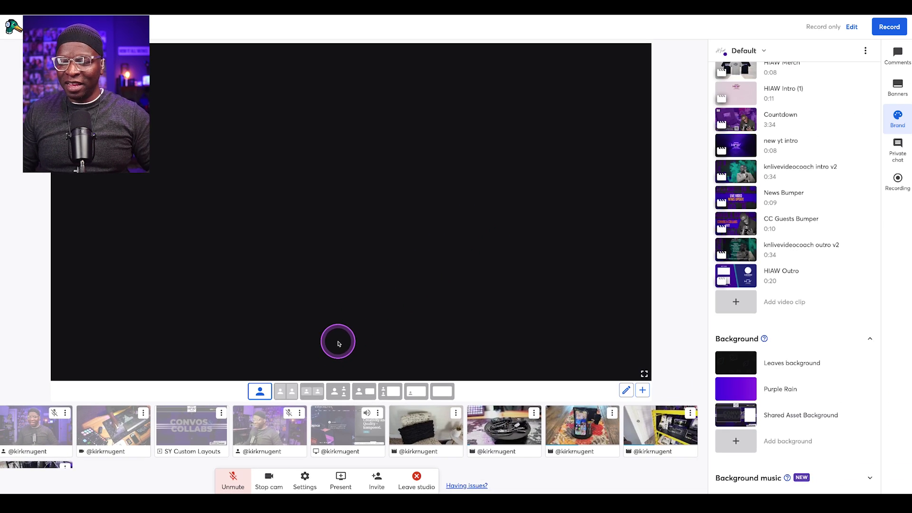
# Create a new layout with a single media slot enlarged from the upper-left corner to fill the whole stage.
pyautogui.moveTo(195, 434)
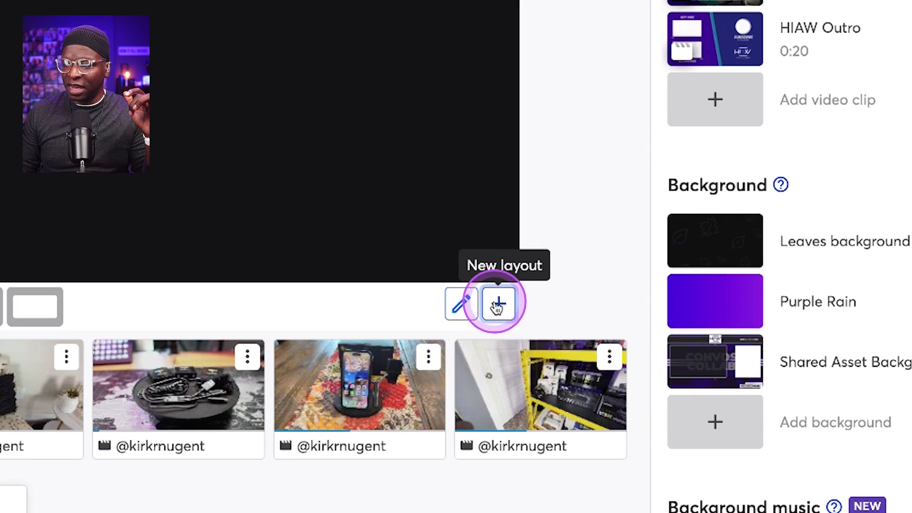
pyautogui.click(498, 305)
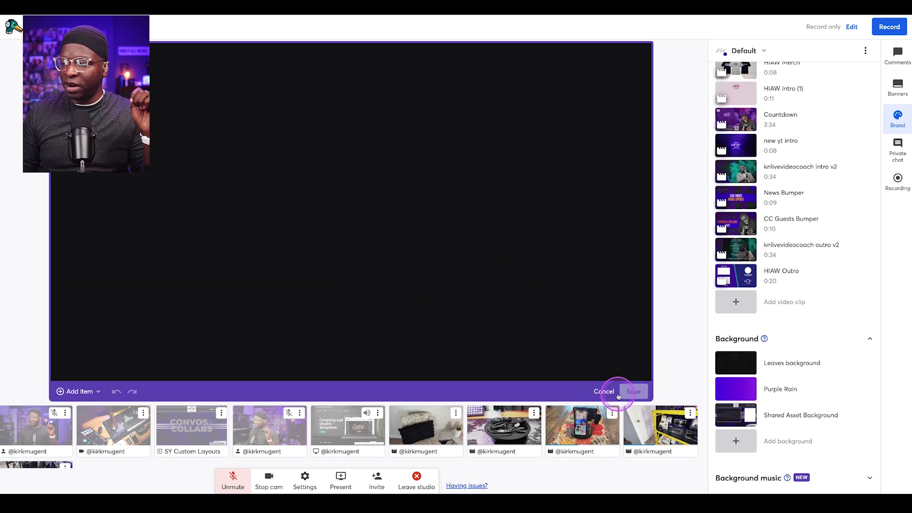
pyautogui.click(616, 394)
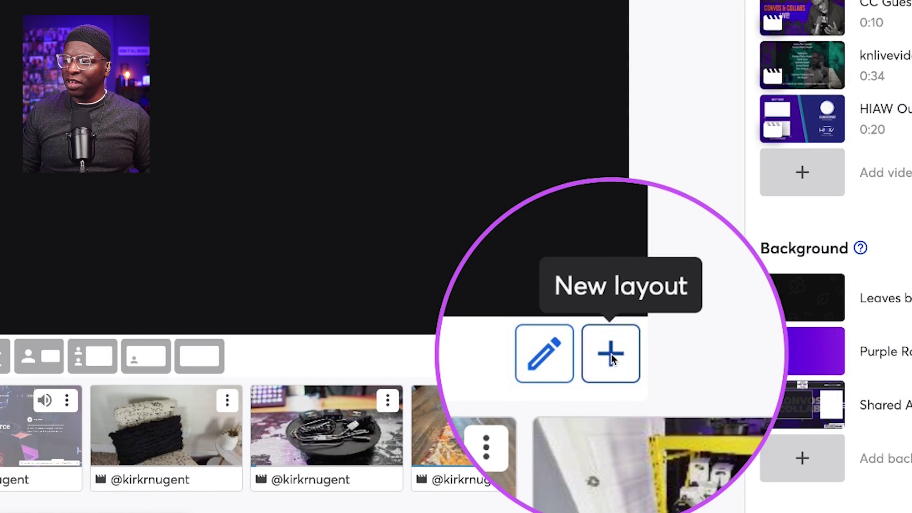
pyautogui.click(610, 353)
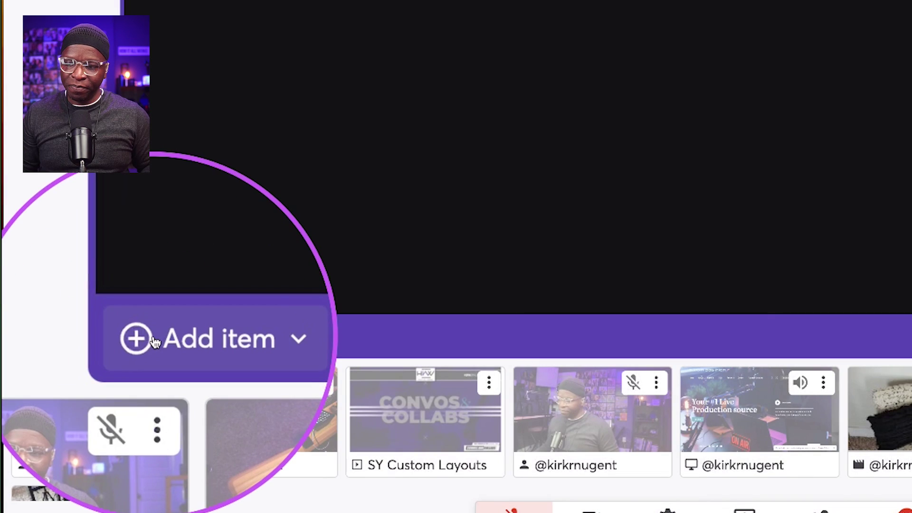
pyautogui.click(176, 338)
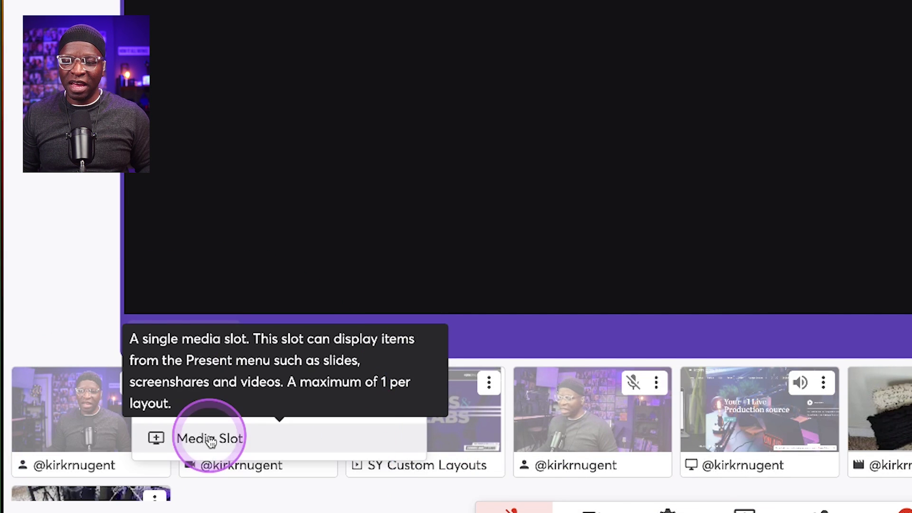
pyautogui.click(209, 438)
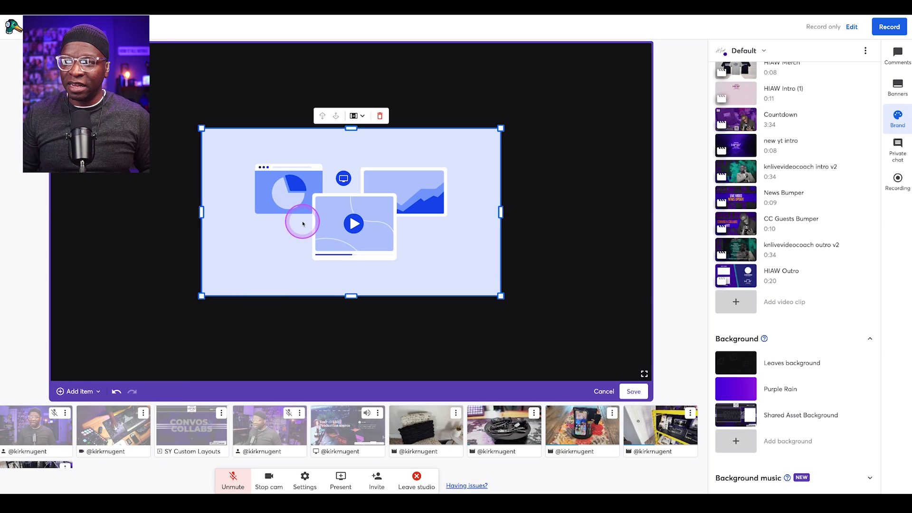
pyautogui.moveTo(301, 218); pyautogui.dragTo(151, 117)
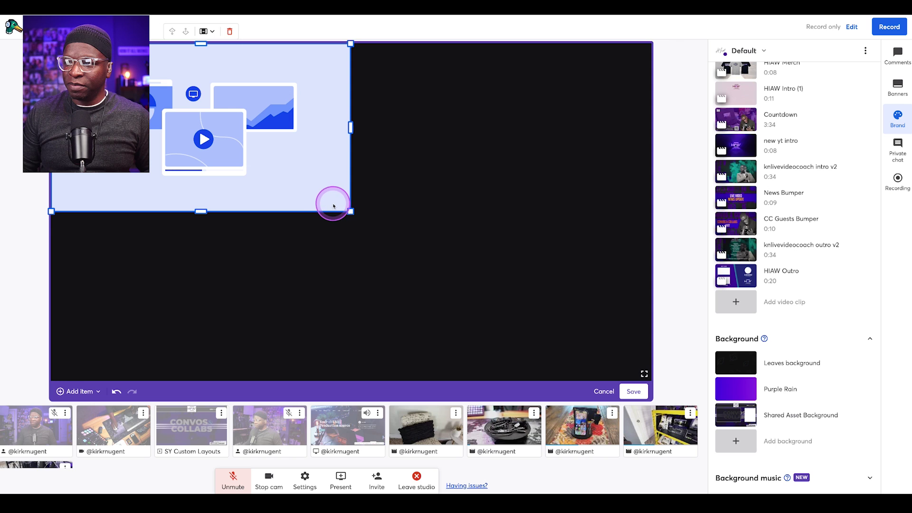
pyautogui.moveTo(350, 211); pyautogui.dragTo(673, 387)
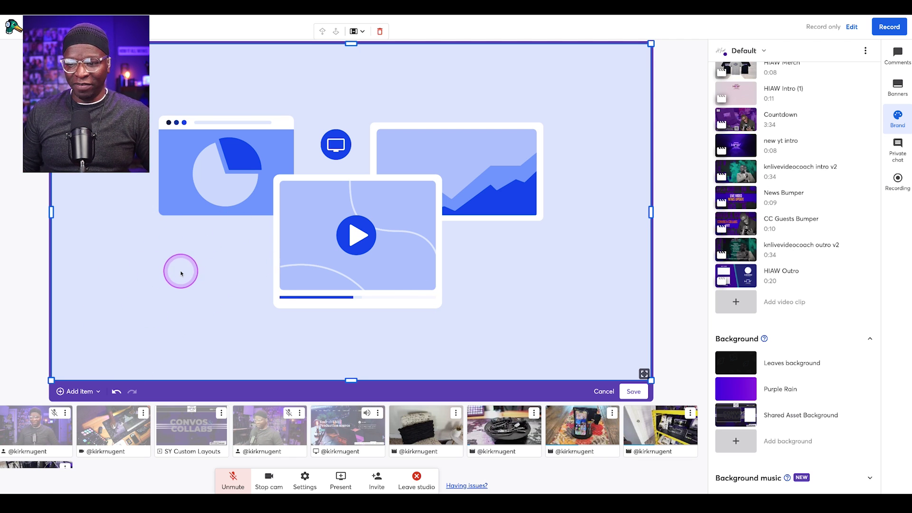
# Add the SY Custom Layouts slides to the stream and display slide 2 in the media slot.
pyautogui.moveTo(206, 429)
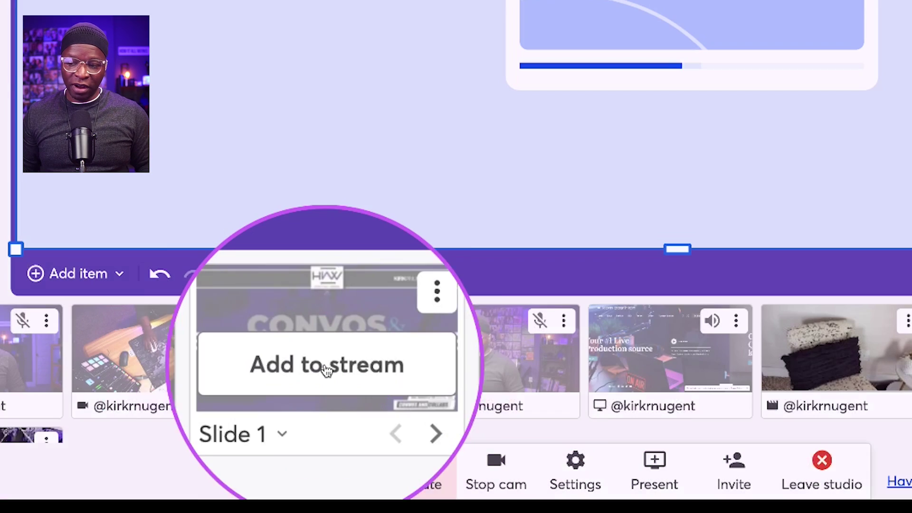
pyautogui.click(323, 372)
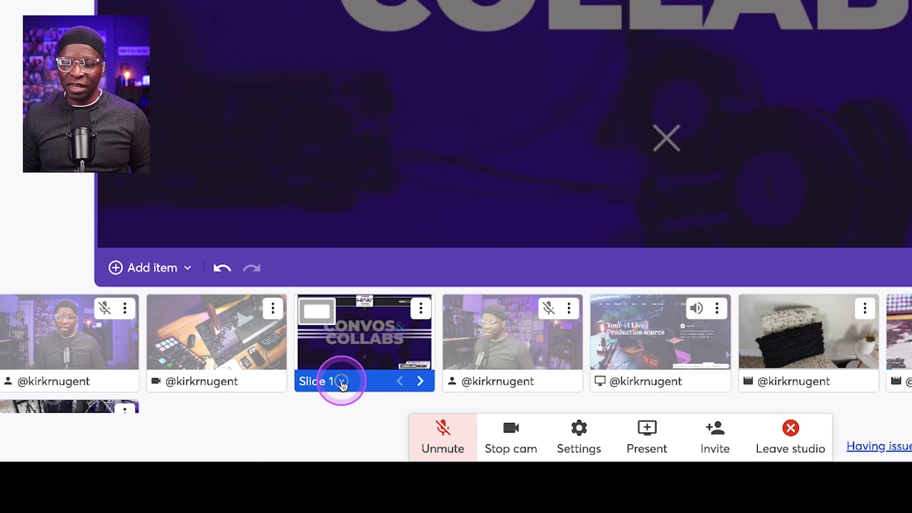
pyautogui.click(309, 396)
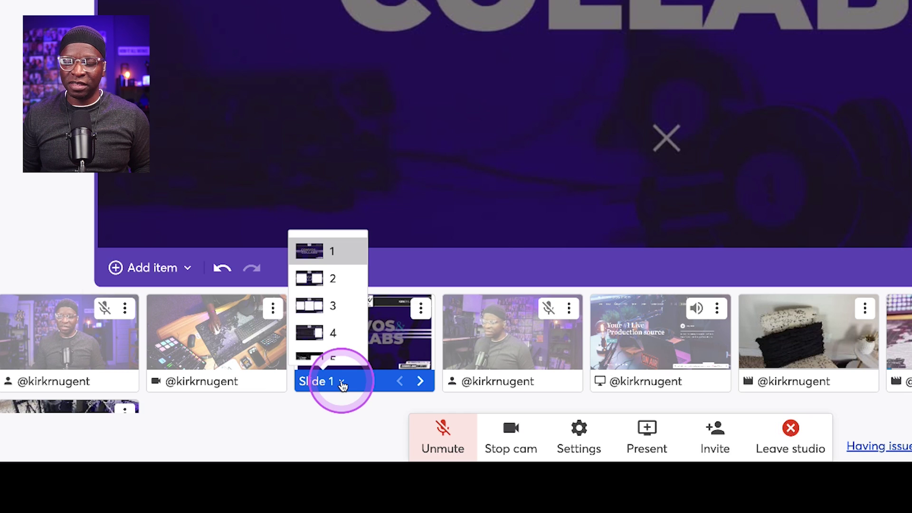
pyautogui.scroll(-3, 336, 295)
pyautogui.scroll(3, 334, 306)
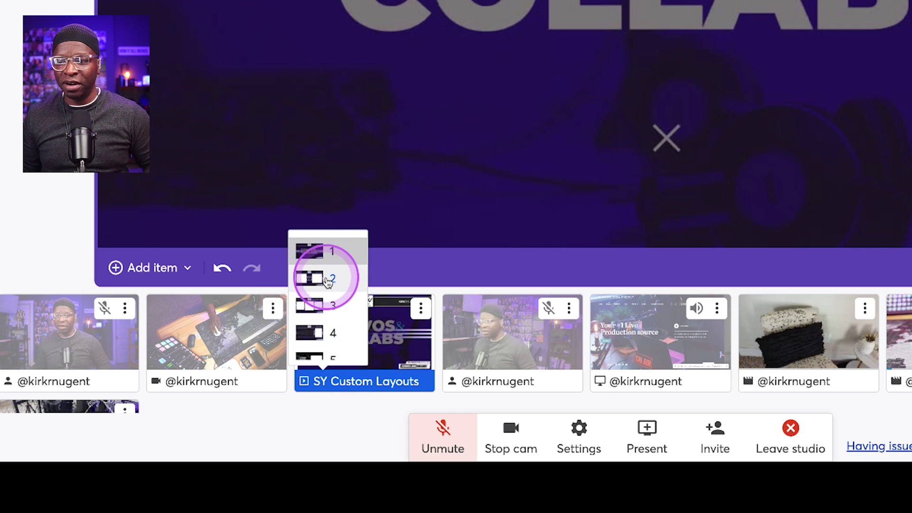
pyautogui.click(327, 280)
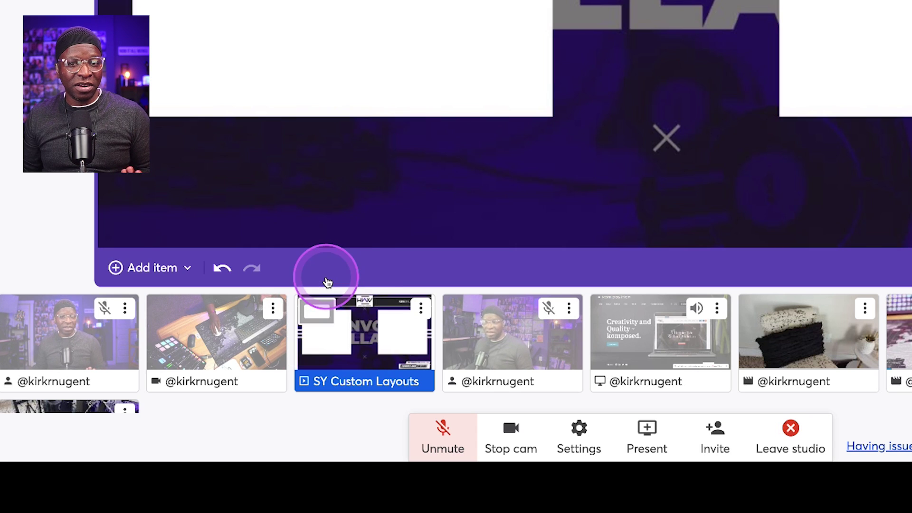
pyautogui.moveTo(421, 397)
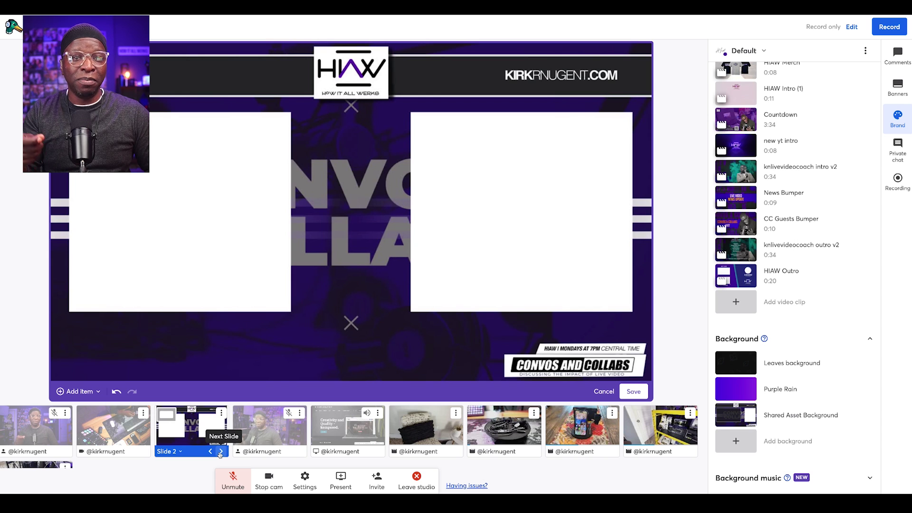
pyautogui.click(220, 451)
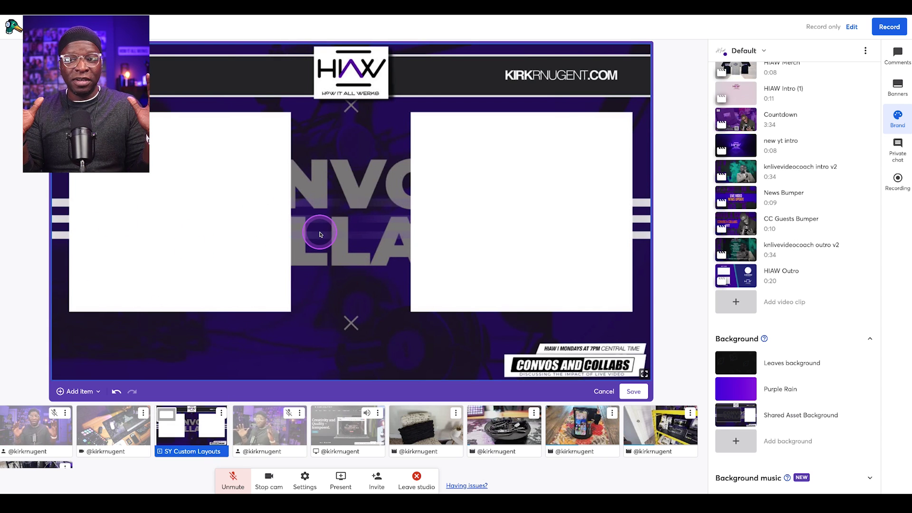
# Add a camera slot to the layout, align it with the upper-left corner of the left white frame, and scale it to the frame's width.
pyautogui.click(79, 391)
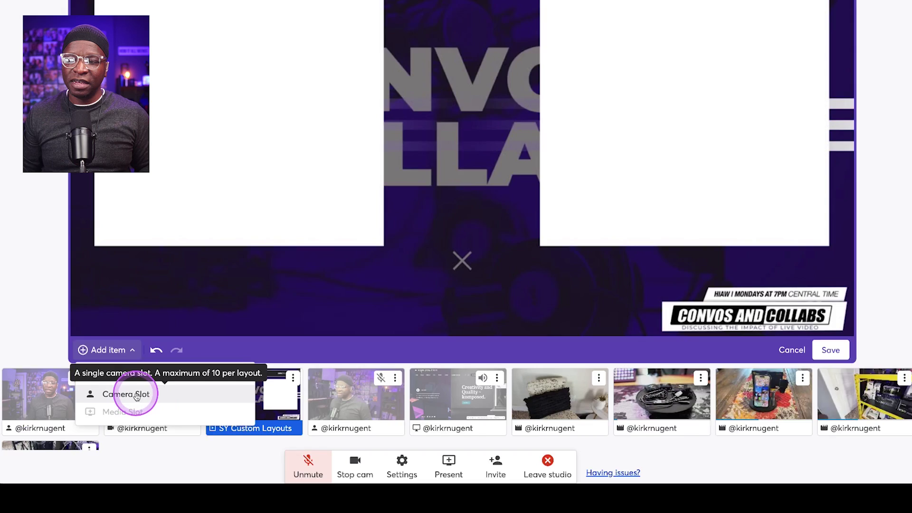
pyautogui.click(198, 336)
pyautogui.moveTo(306, 235); pyautogui.dragTo(176, 219)
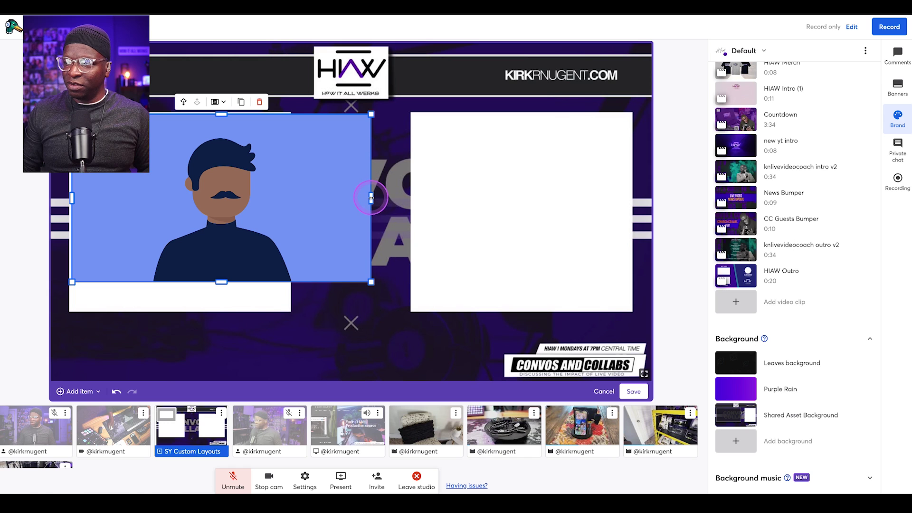
pyautogui.moveTo(354, 265); pyautogui.dragTo(333, 262)
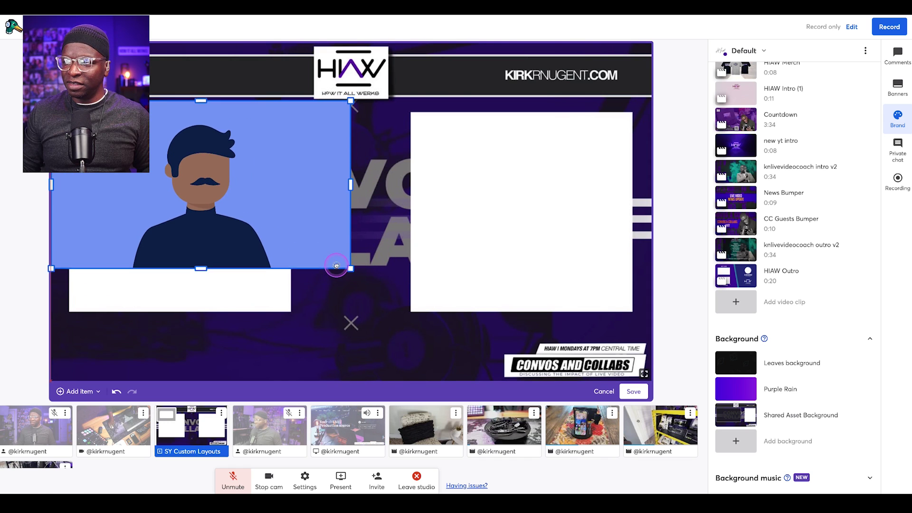
pyautogui.moveTo(206, 170)
pyautogui.mouseDown()
pyautogui.moveTo(230, 171)
pyautogui.moveTo(222, 172)
pyautogui.mouseUp()
pyautogui.moveTo(369, 281); pyautogui.dragTo(285, 267)
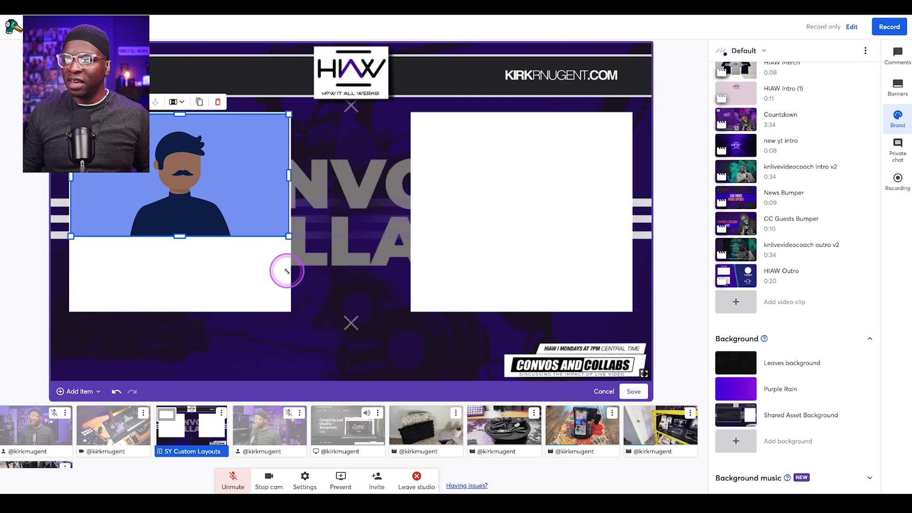
# Set the camera slot to Fill and stretch its lower edge down to cover the whole left frame.
pyautogui.click(182, 103)
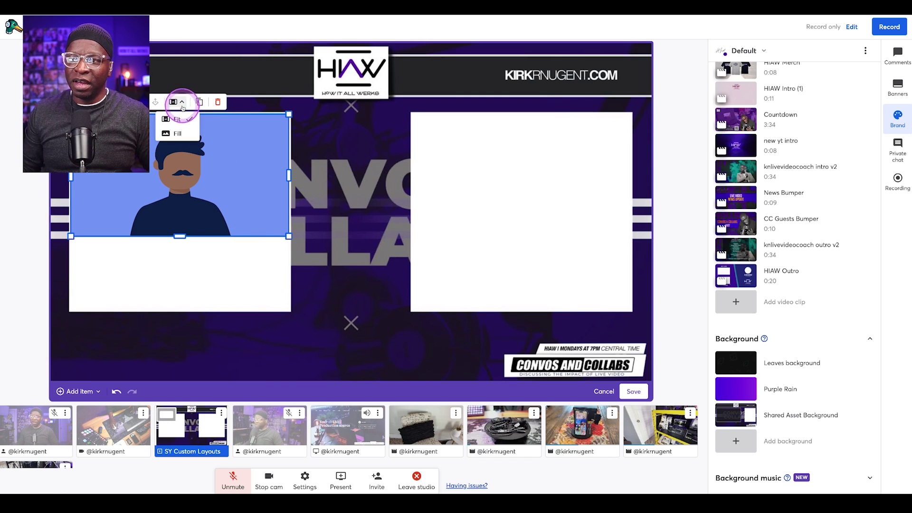
pyautogui.click(188, 109)
pyautogui.click(185, 118)
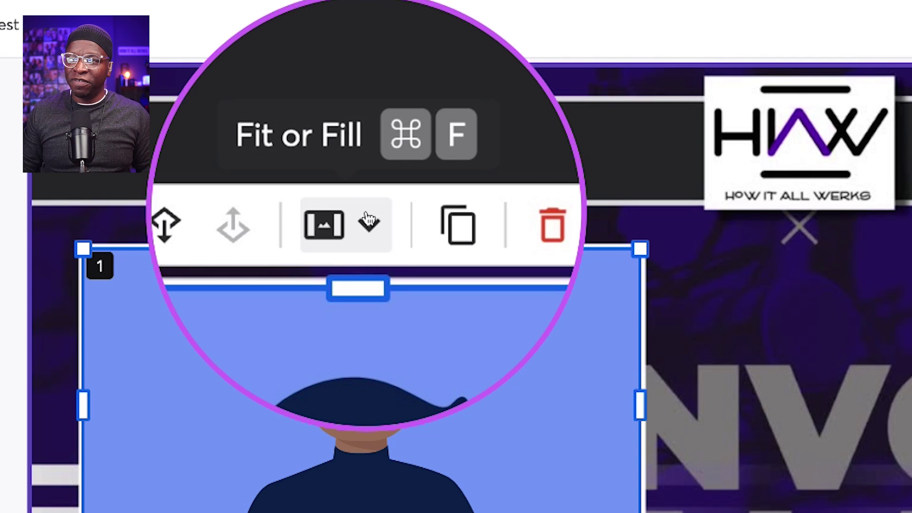
pyautogui.click(367, 217)
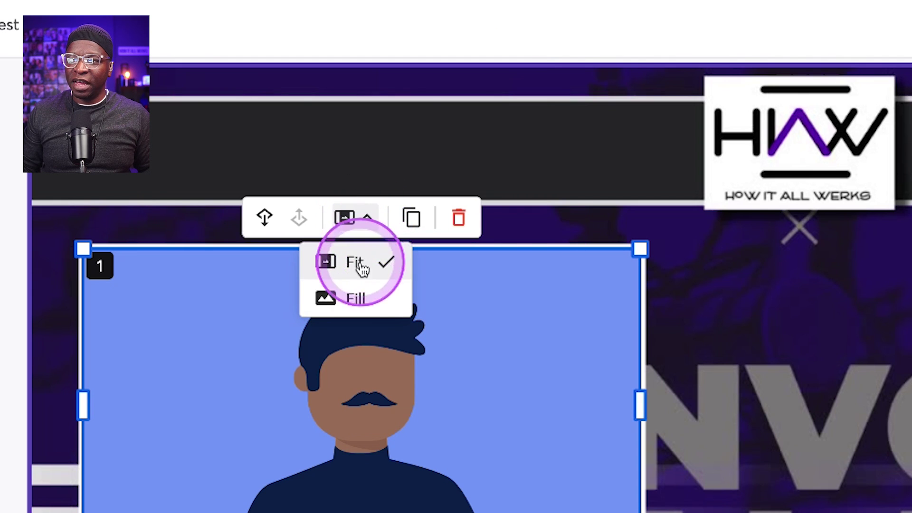
pyautogui.click(357, 299)
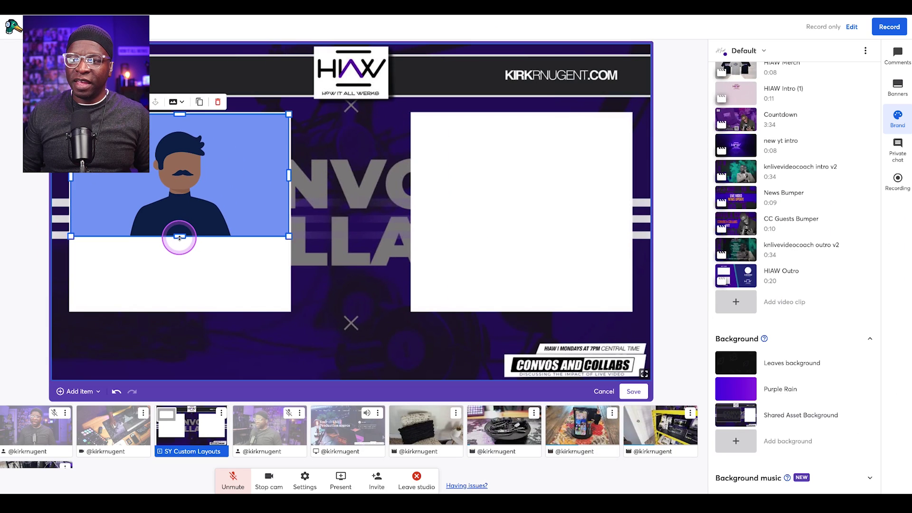
pyautogui.moveTo(179, 236); pyautogui.dragTo(177, 311)
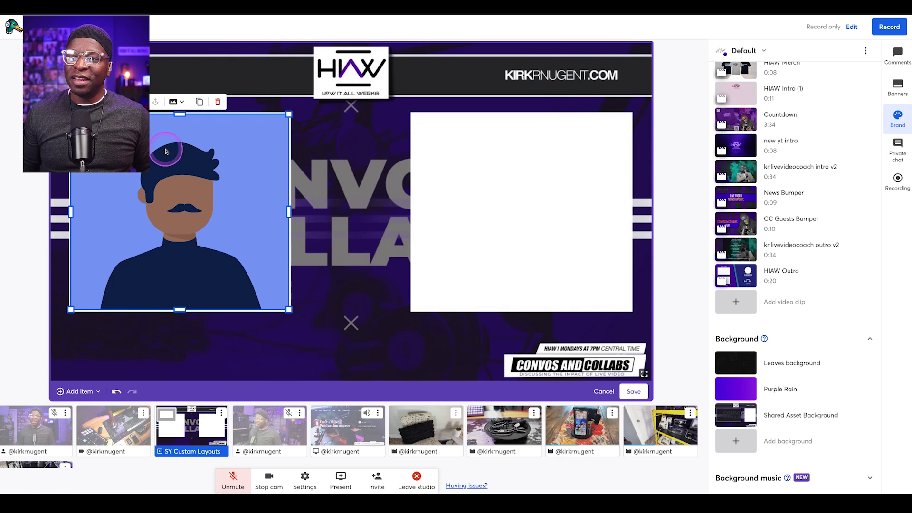
# Duplicate the camera slot onto the right frame, and add the main and overhead desk cameras to the stream.
pyautogui.click(200, 103)
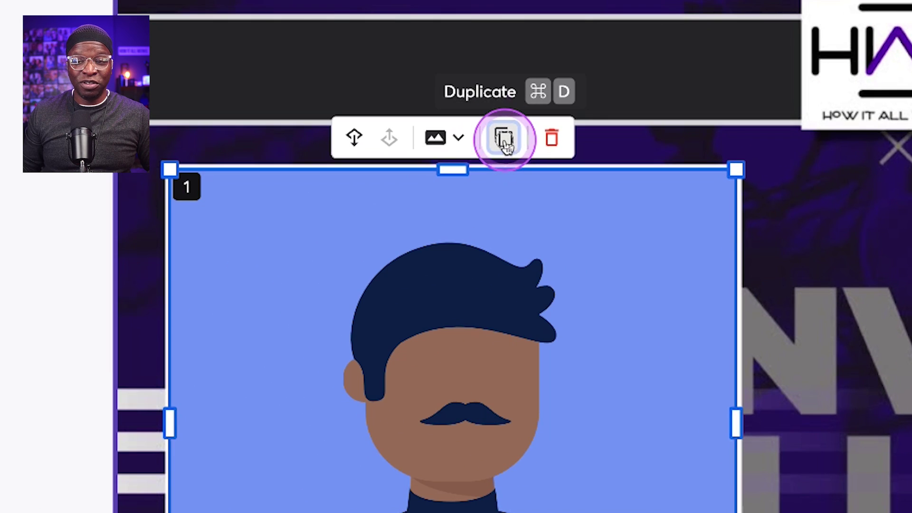
pyautogui.click(504, 142)
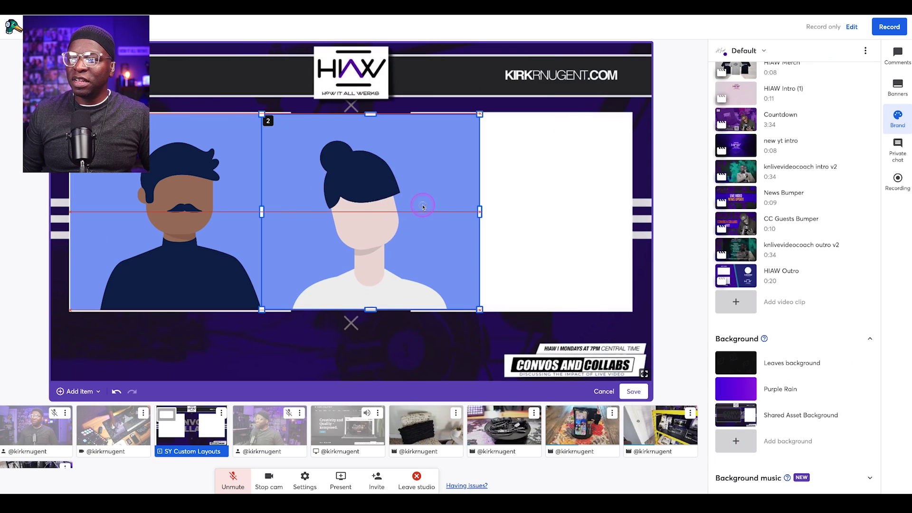
pyautogui.moveTo(421, 203); pyautogui.dragTo(479, 205)
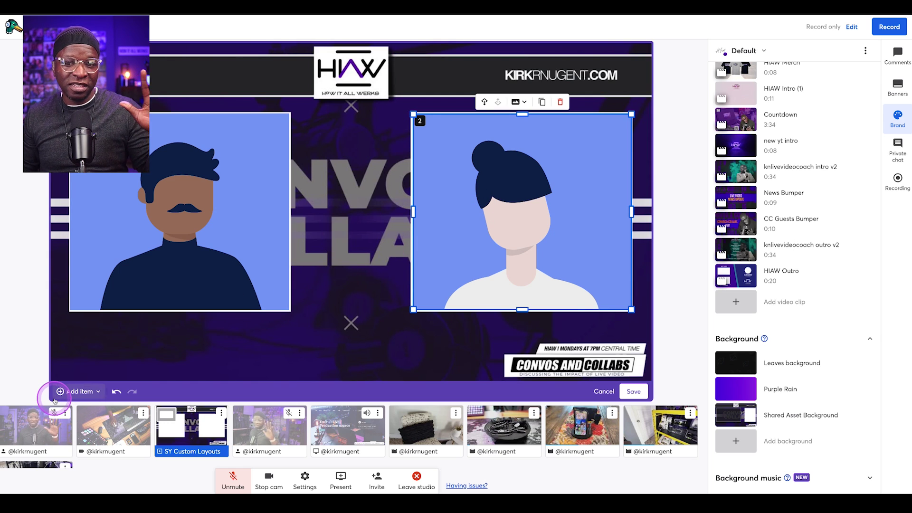
pyautogui.click(31, 433)
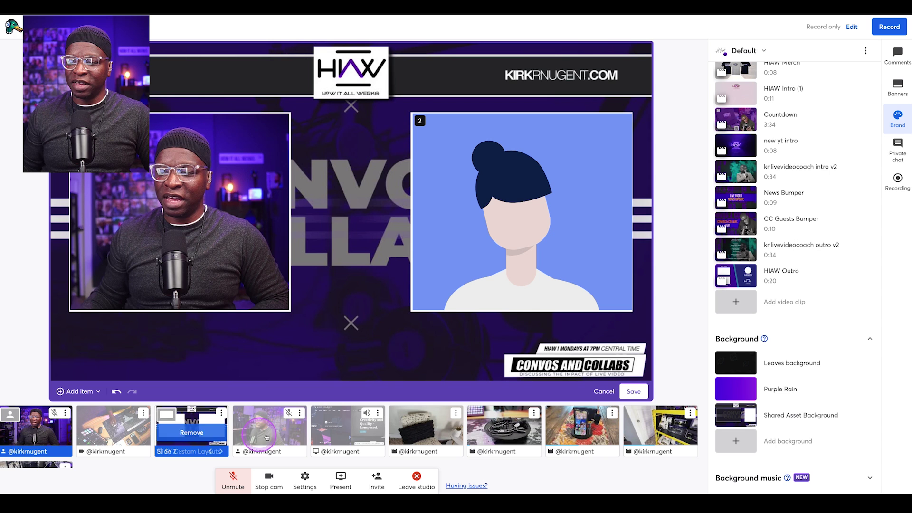
pyautogui.click(119, 432)
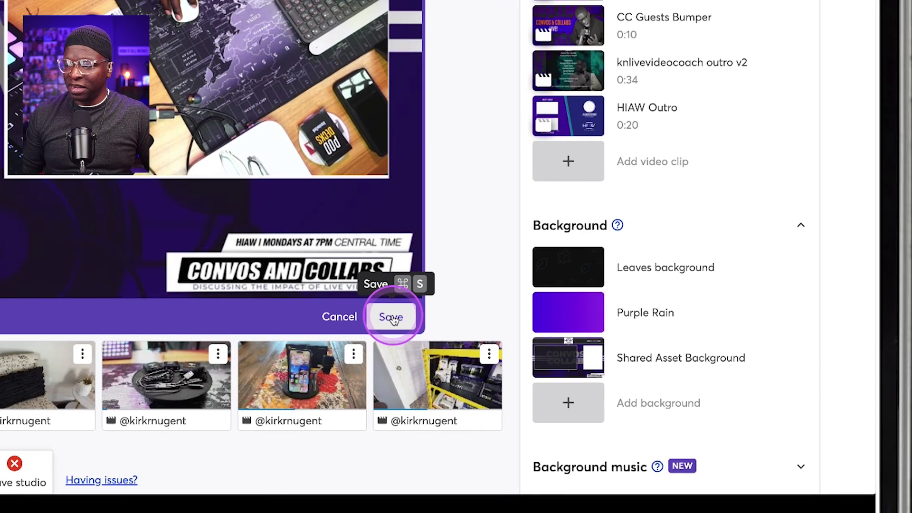
# Save the layout as a new layout named Mod 2 Person Crop and apply it to the stage.
pyautogui.click(392, 317)
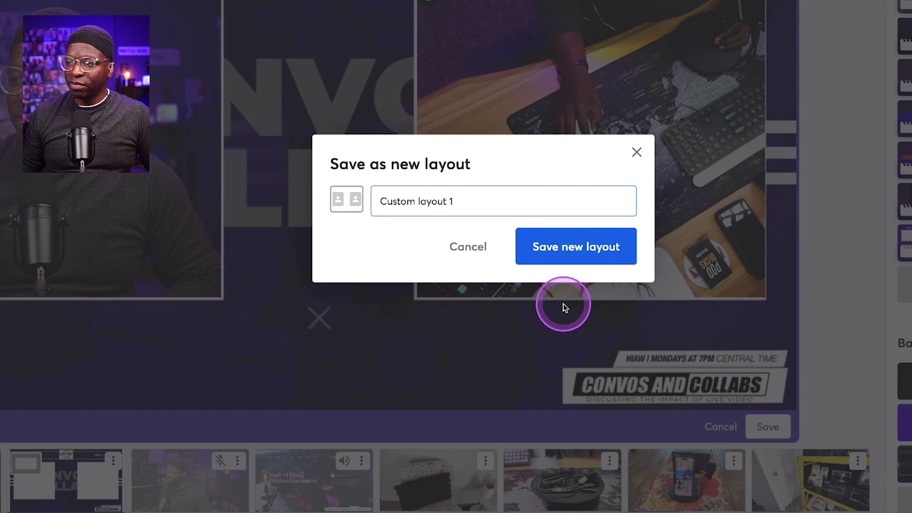
pyautogui.click(466, 206)
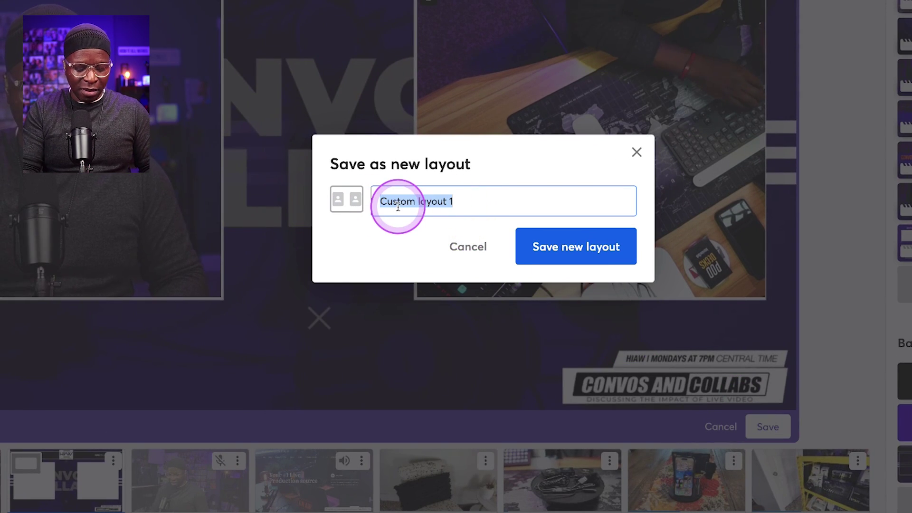
pyautogui.write('Mod 2 Person Crop')
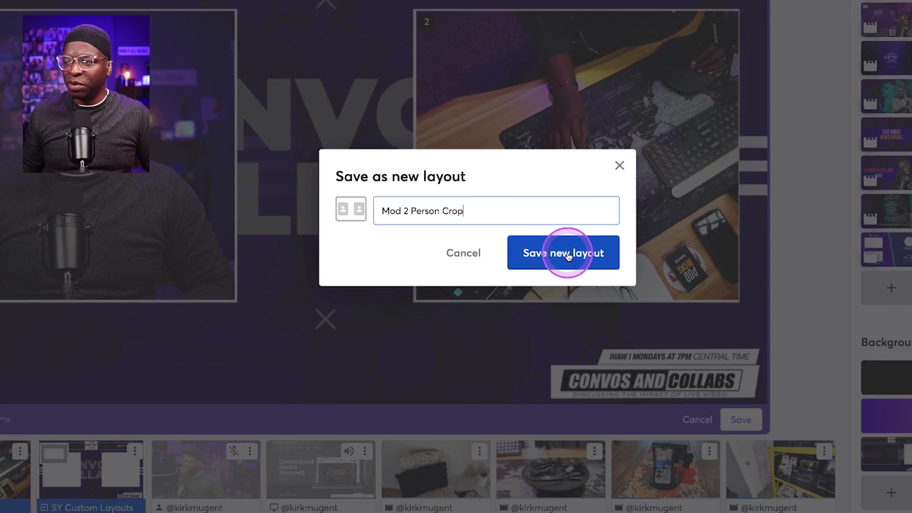
pyautogui.click(581, 248)
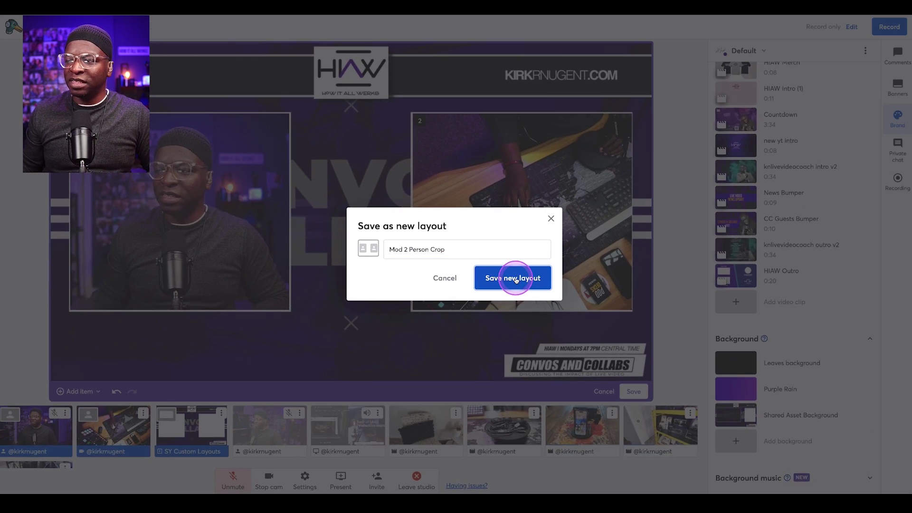
pyautogui.moveTo(484, 413)
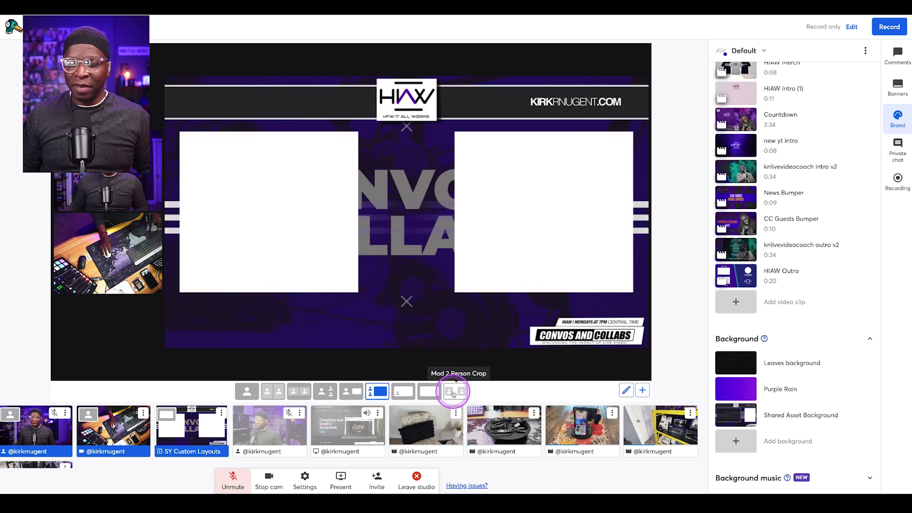
pyautogui.click(454, 393)
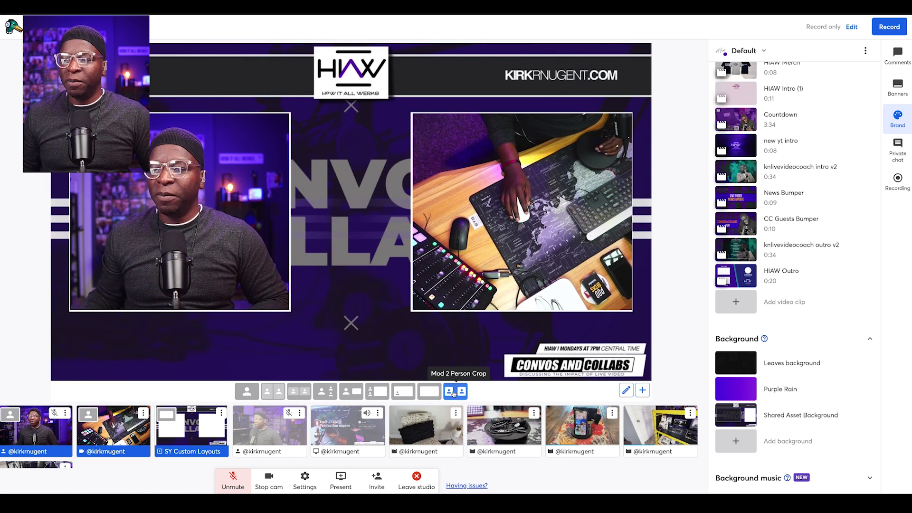
# Remove both cameras from the stream and advance the SY Custom Layouts deck to the slide with three frames.
pyautogui.click(112, 434)
pyautogui.click(42, 430)
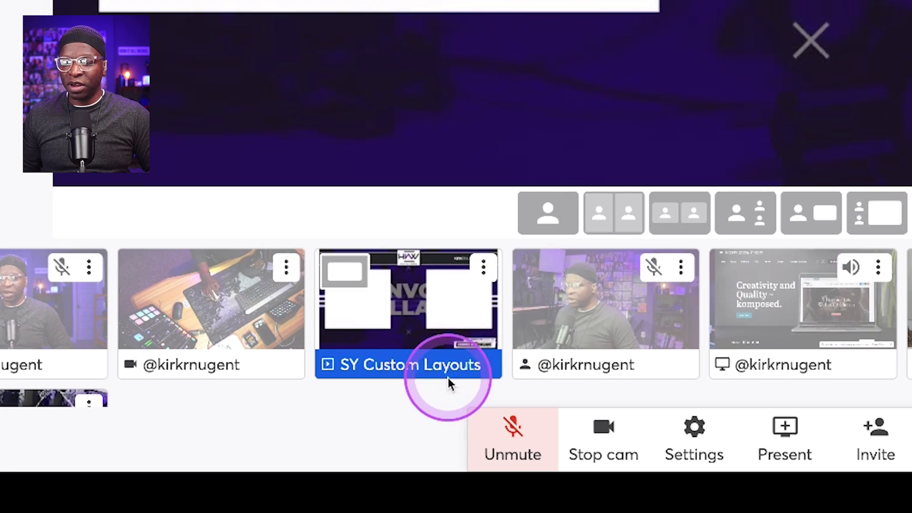
pyautogui.moveTo(431, 432)
pyautogui.click(482, 364)
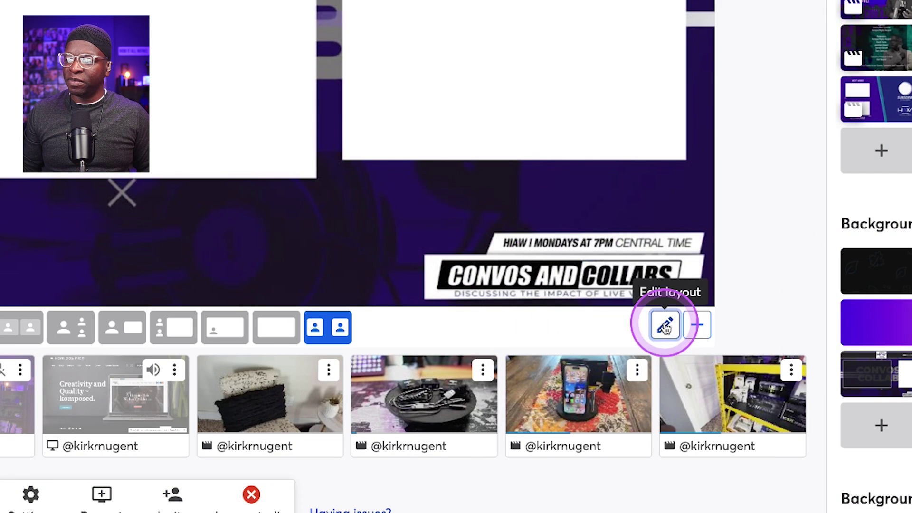
# Edit the layout by deleting camera slot 2, then move slot 1 over the middle frame and narrow it to fit.
pyautogui.click(665, 325)
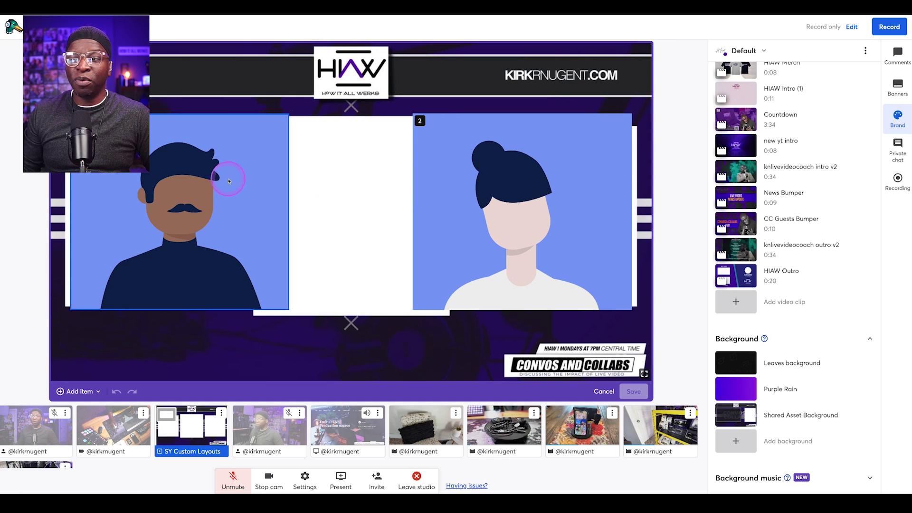
pyautogui.click(508, 185)
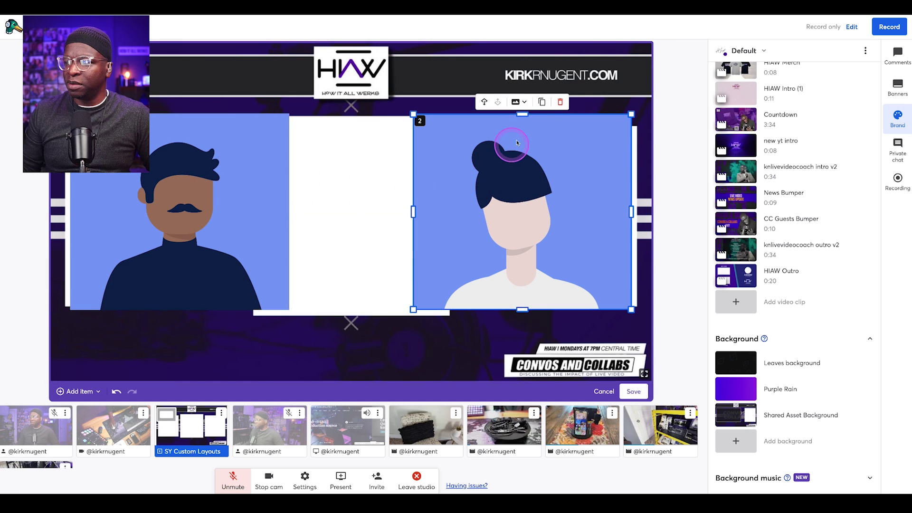
pyautogui.click(558, 101)
pyautogui.moveTo(177, 170); pyautogui.dragTo(369, 179)
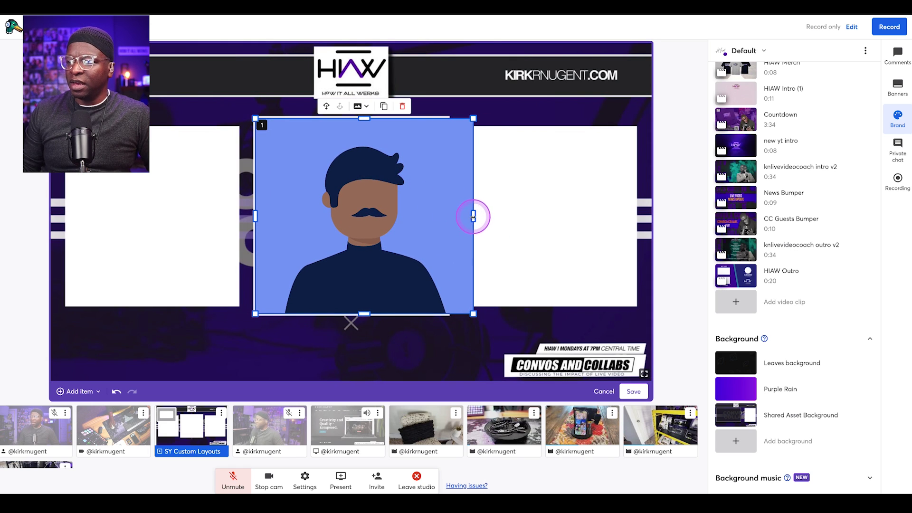
pyautogui.moveTo(473, 216); pyautogui.dragTo(447, 217)
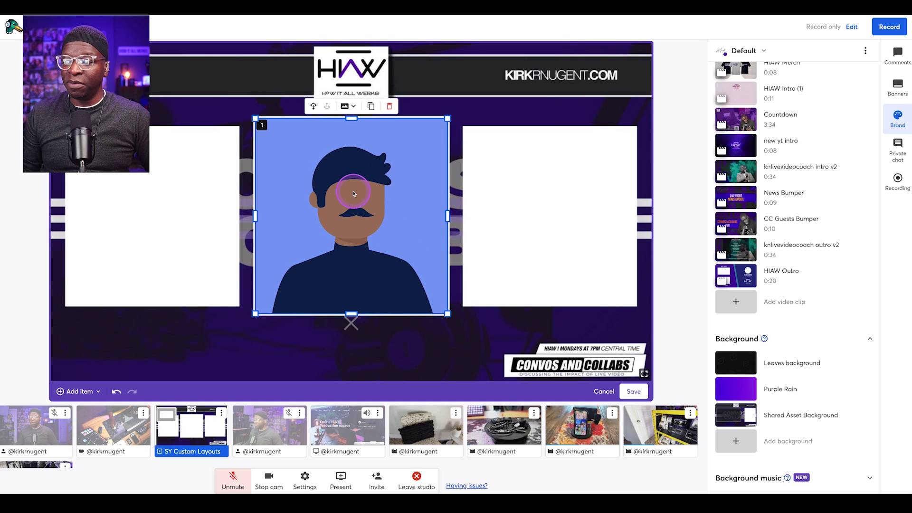
# Add another camera slot and place it over the left frame, resizing its width and height to match.
pyautogui.click(76, 391)
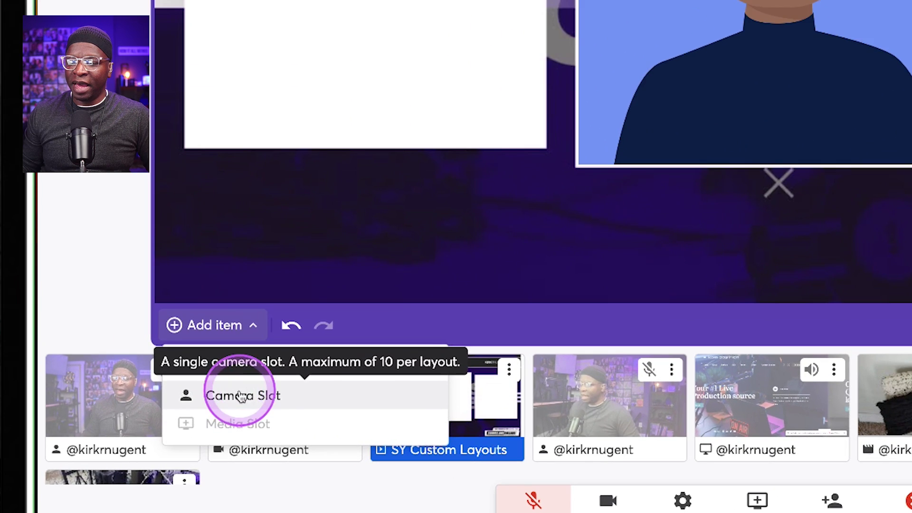
pyautogui.click(95, 426)
pyautogui.moveTo(301, 231); pyautogui.dragTo(174, 234)
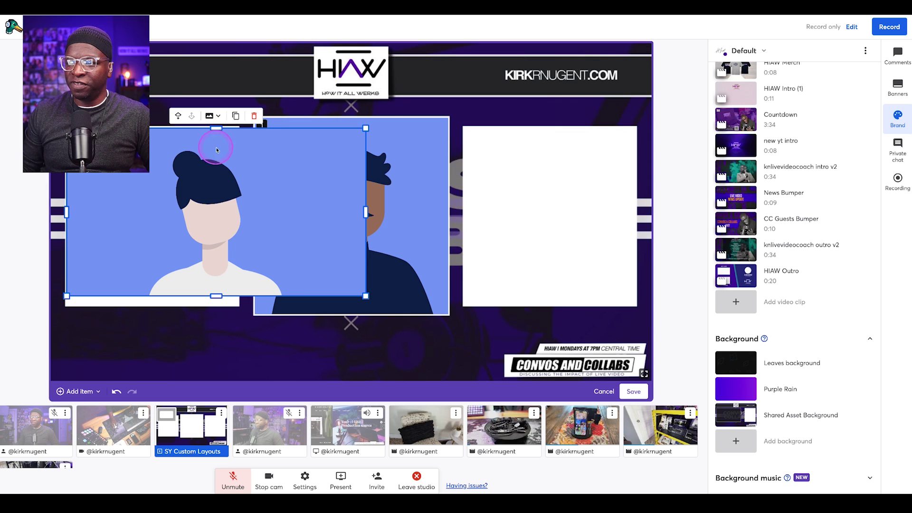
pyautogui.moveTo(365, 212); pyautogui.dragTo(237, 212)
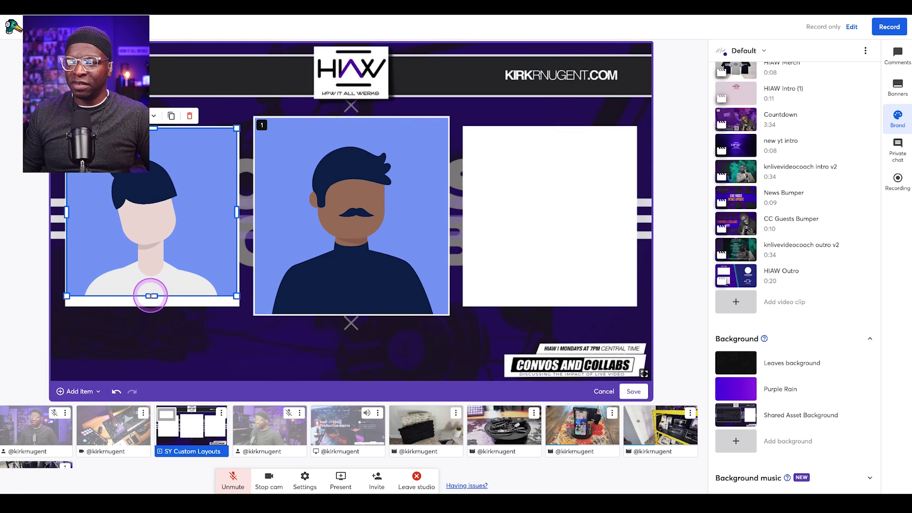
pyautogui.moveTo(150, 295); pyautogui.dragTo(150, 302)
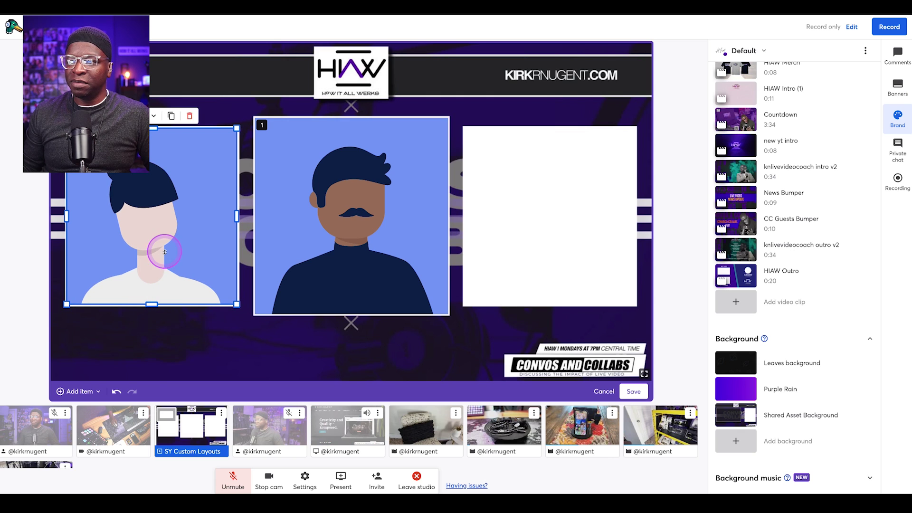
# Duplicate the left camera slot and align the copy over the right frame.
pyautogui.click(172, 116)
pyautogui.moveTo(326, 197); pyautogui.dragTo(526, 209)
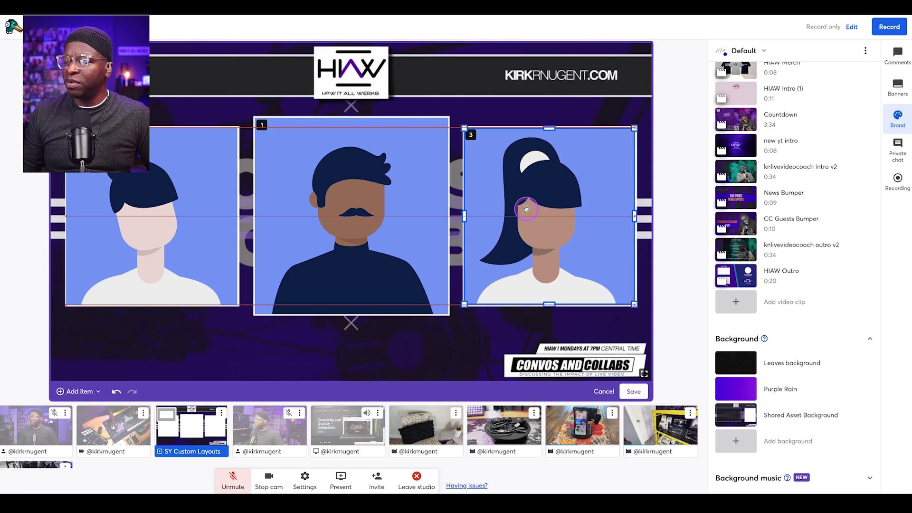
pyautogui.moveTo(526, 209); pyautogui.dragTo(526, 209)
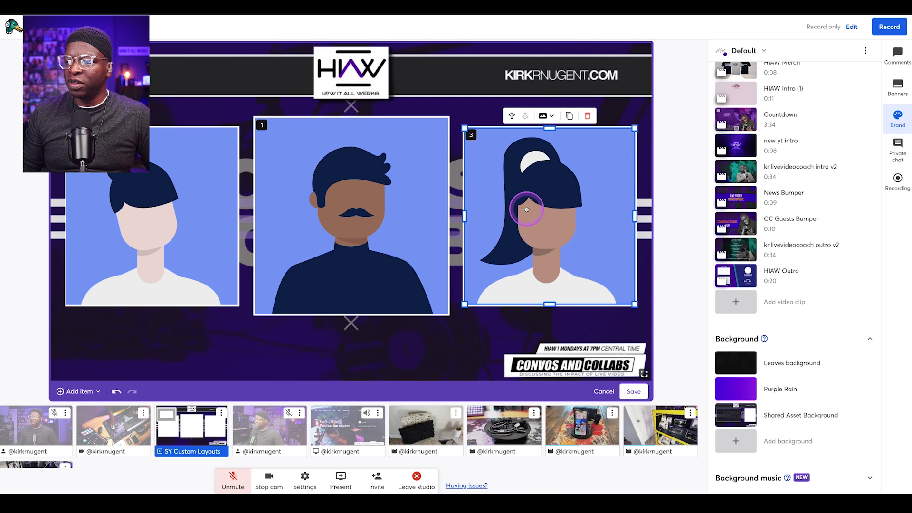
pyautogui.click(464, 348)
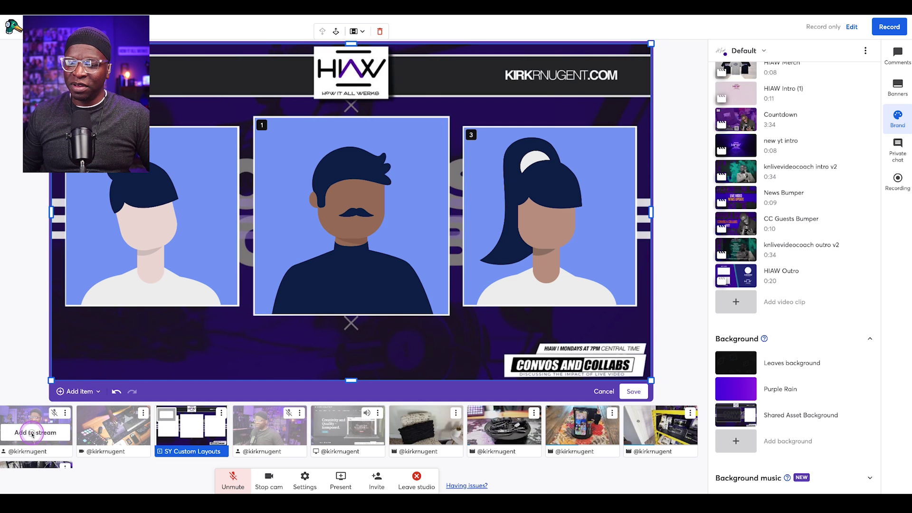
# Add the main, overhead desk and side-angle cameras to the stream to fill the three camera slots.
pyautogui.click(32, 433)
pyautogui.click(114, 432)
pyautogui.click(269, 433)
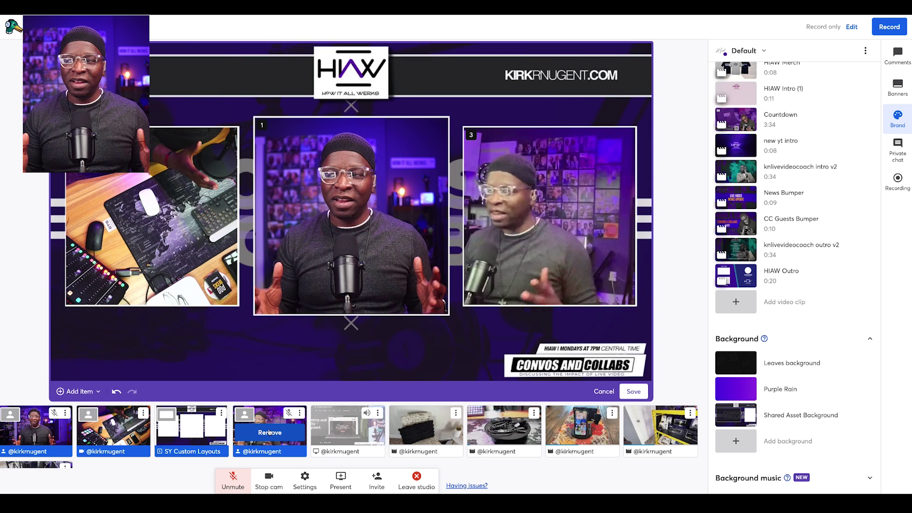
pyautogui.click(258, 414)
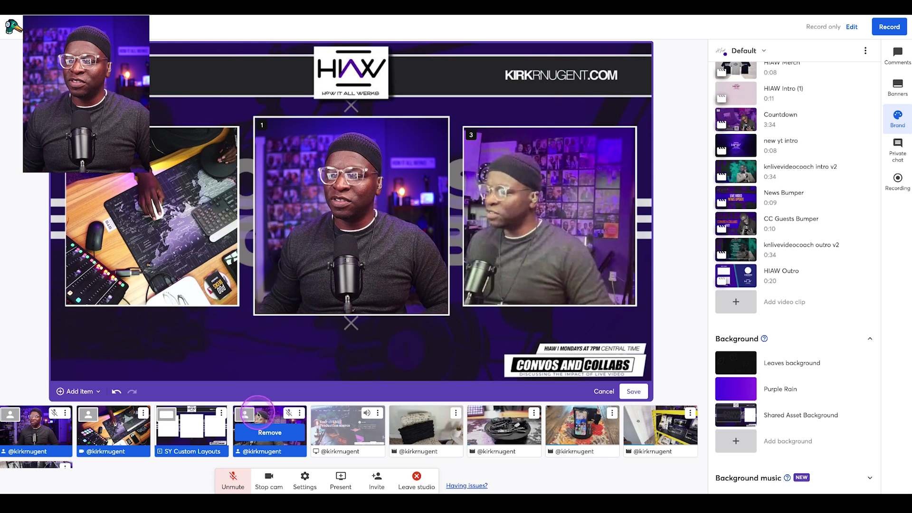
# Save the three-camera arrangement as a new layout named "Mod 3 Person Crop" and apply it to the stream.
pyautogui.click(633, 393)
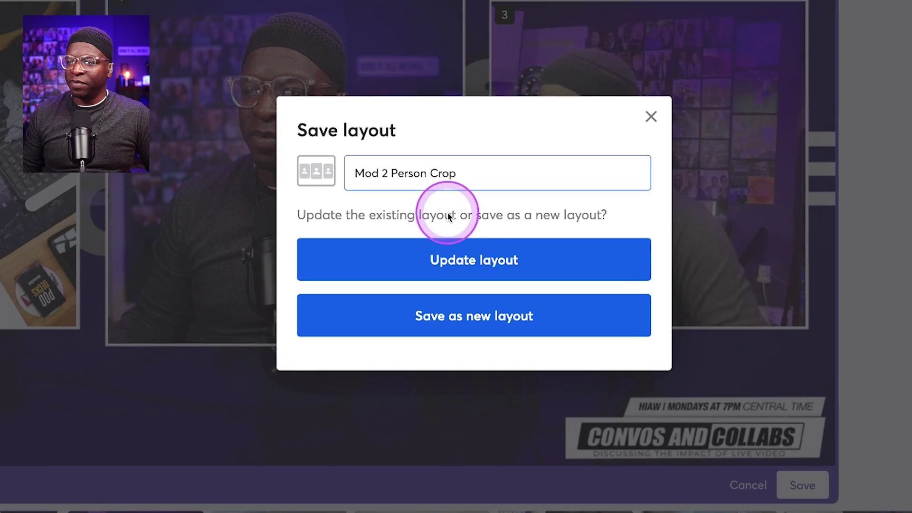
pyautogui.click(407, 217)
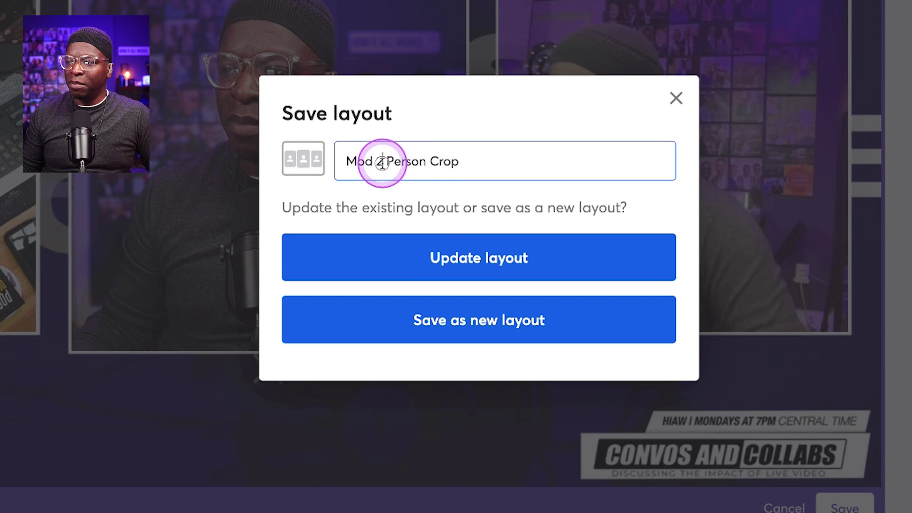
pyautogui.press('BackSpace')
pyautogui.write('3')
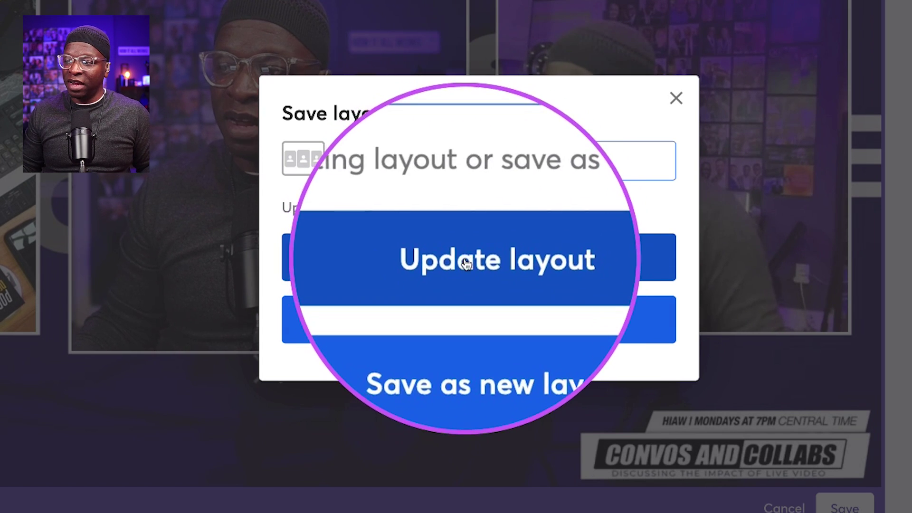
pyautogui.click(473, 320)
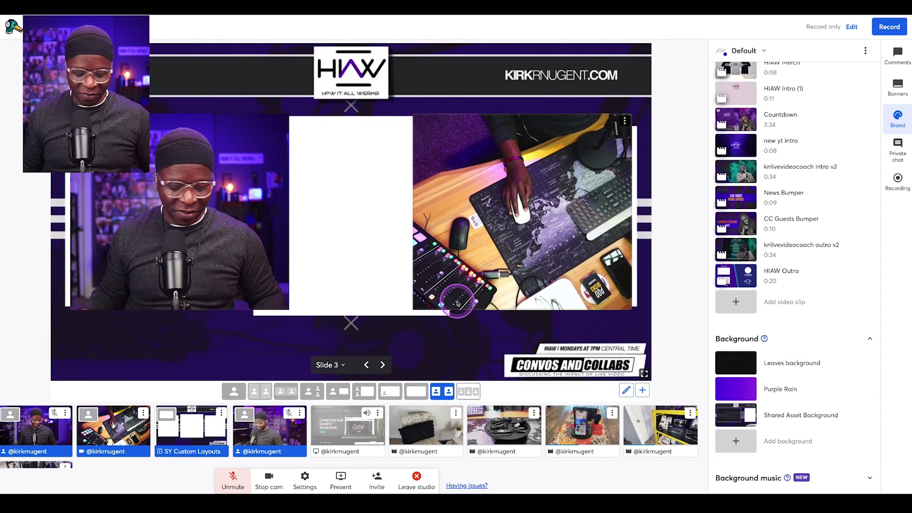
pyautogui.click(470, 394)
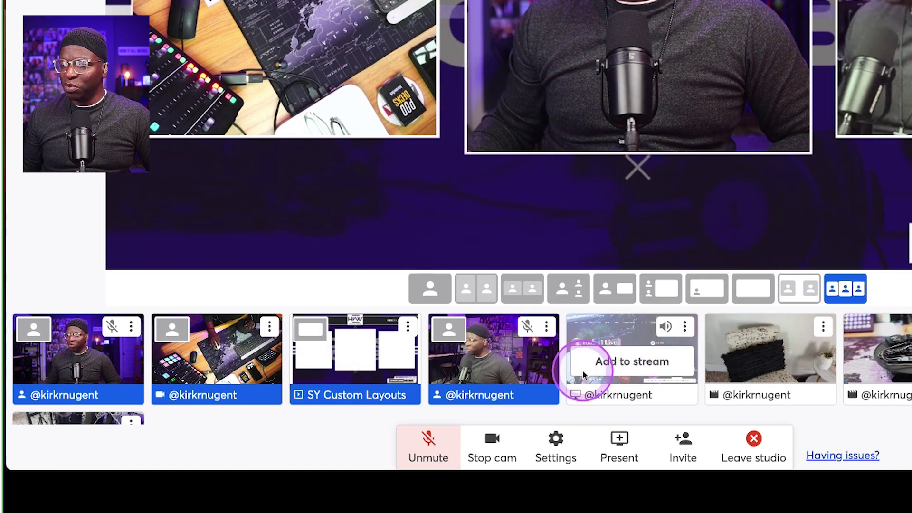
# Remove the side-angle, overhead desk and main cameras from the stream and advance the presentation to slide 4.
pyautogui.moveTo(276, 434)
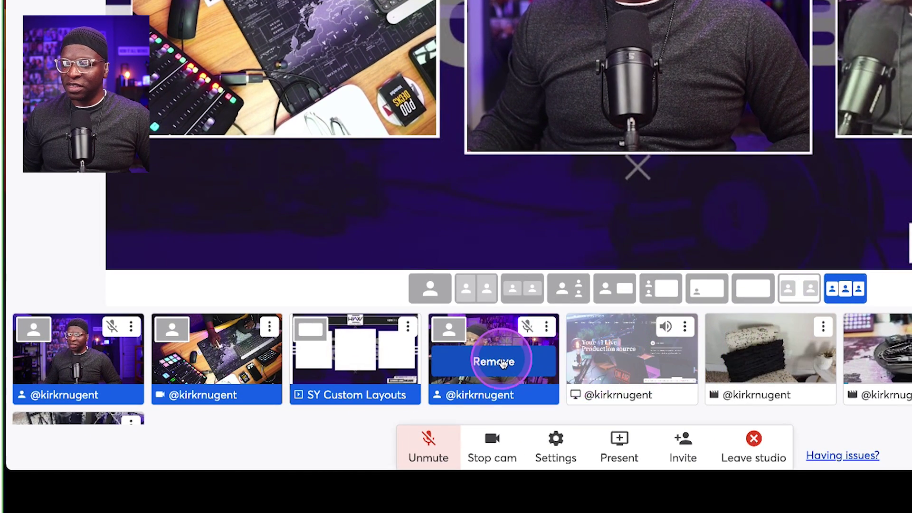
pyautogui.click(503, 363)
pyautogui.click(214, 362)
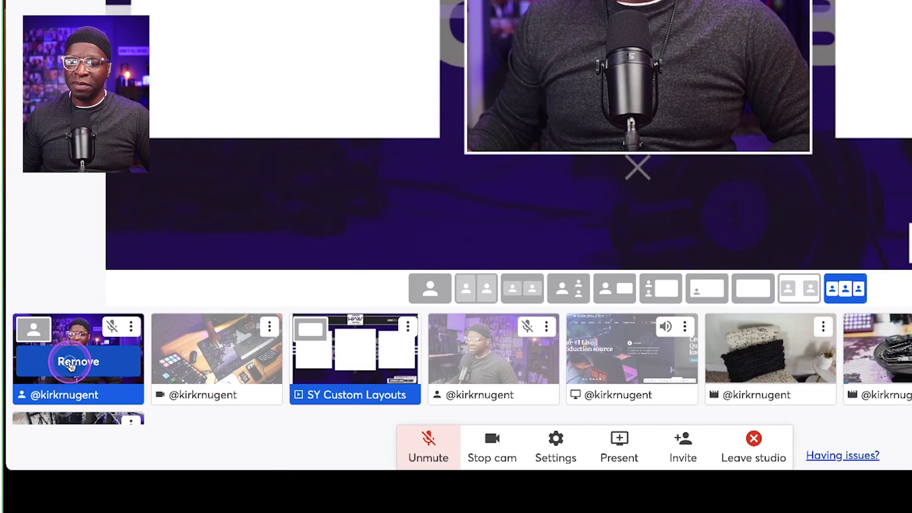
pyautogui.click(70, 361)
pyautogui.moveTo(356, 383)
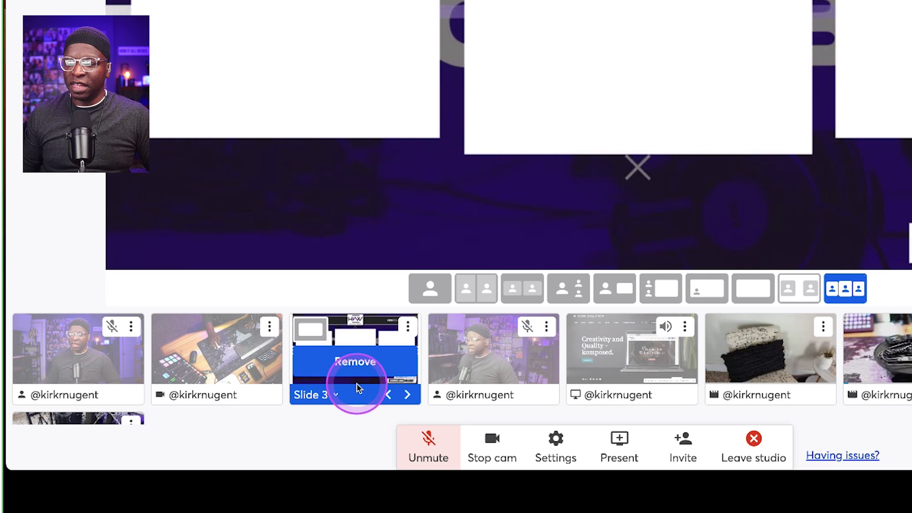
pyautogui.click(406, 395)
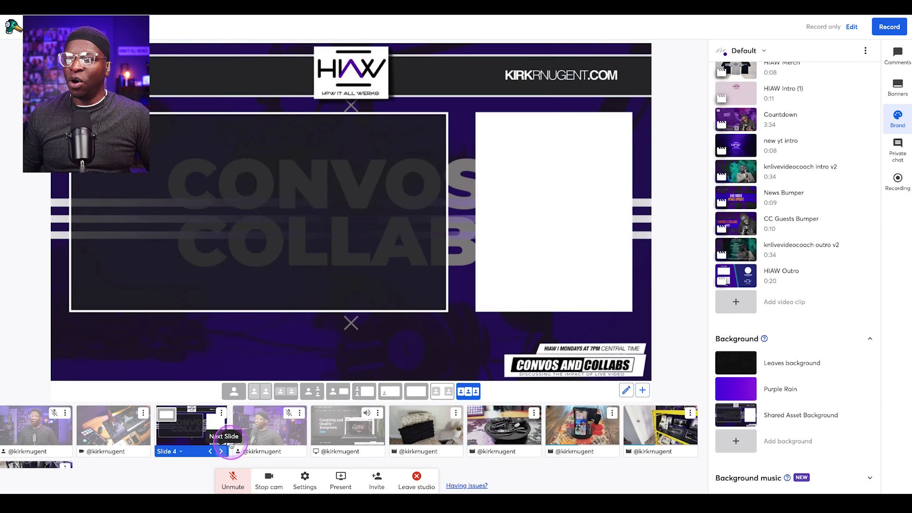
# Create a new custom layout with a media slot stretched to fill the whole canvas.
pyautogui.moveTo(422, 275)
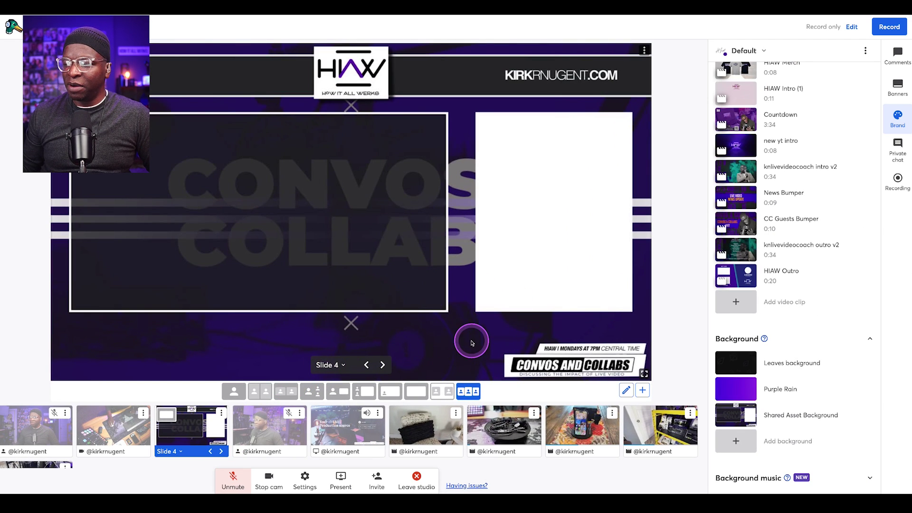
pyautogui.click(642, 390)
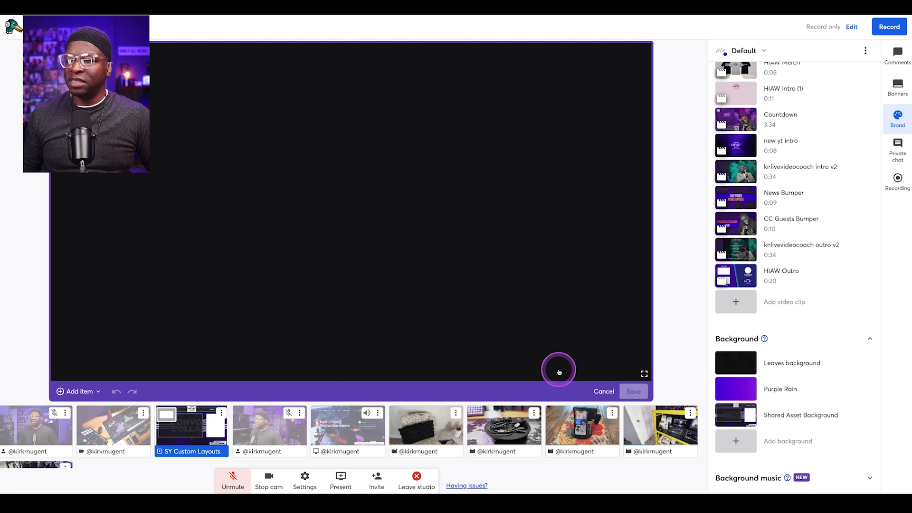
pyautogui.click(69, 392)
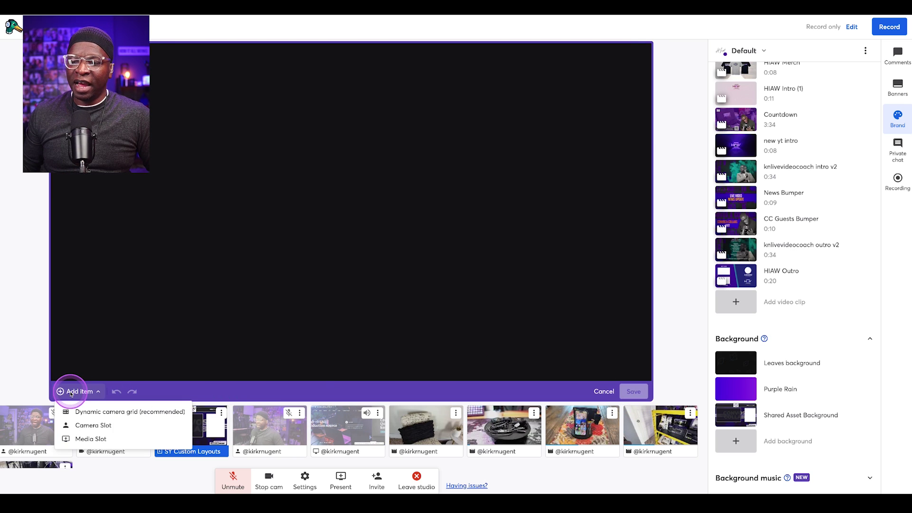
pyautogui.click(91, 438)
pyautogui.moveTo(260, 279); pyautogui.dragTo(150, 156)
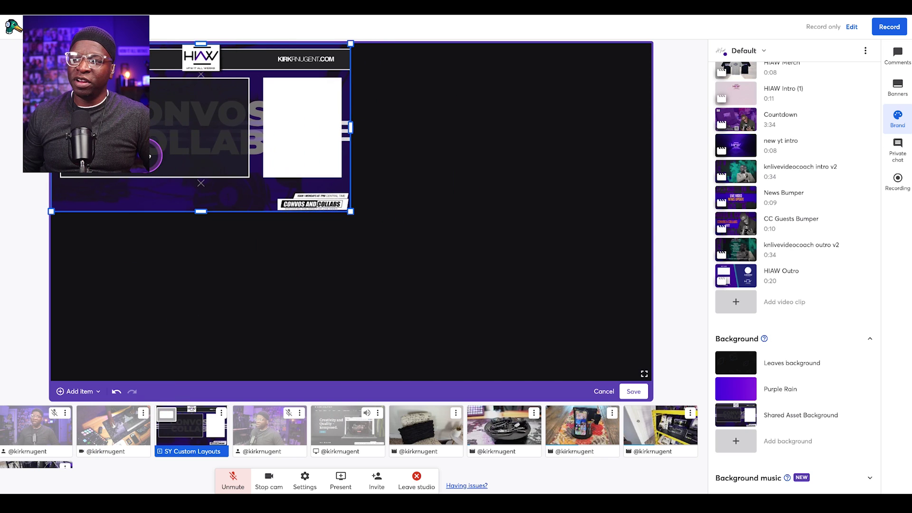
pyautogui.moveTo(350, 212); pyautogui.dragTo(660, 407)
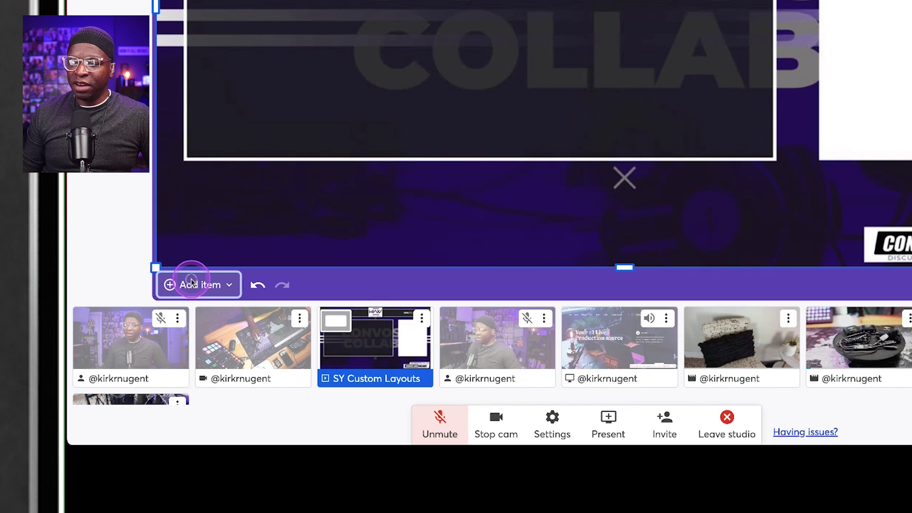
# Add a camera slot set to Fill, position it over the white right frame, and resize its width and height to match.
pyautogui.click(75, 391)
pyautogui.click(210, 338)
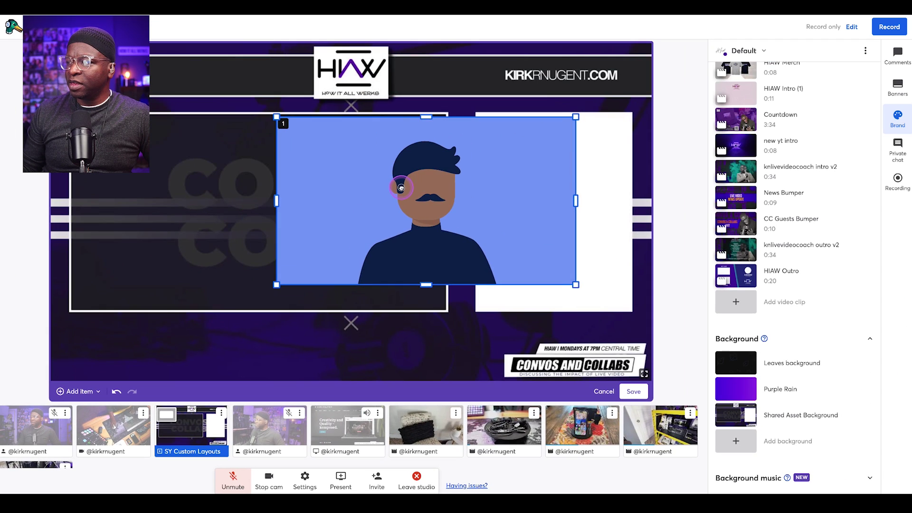
pyautogui.moveTo(399, 187); pyautogui.dragTo(453, 186)
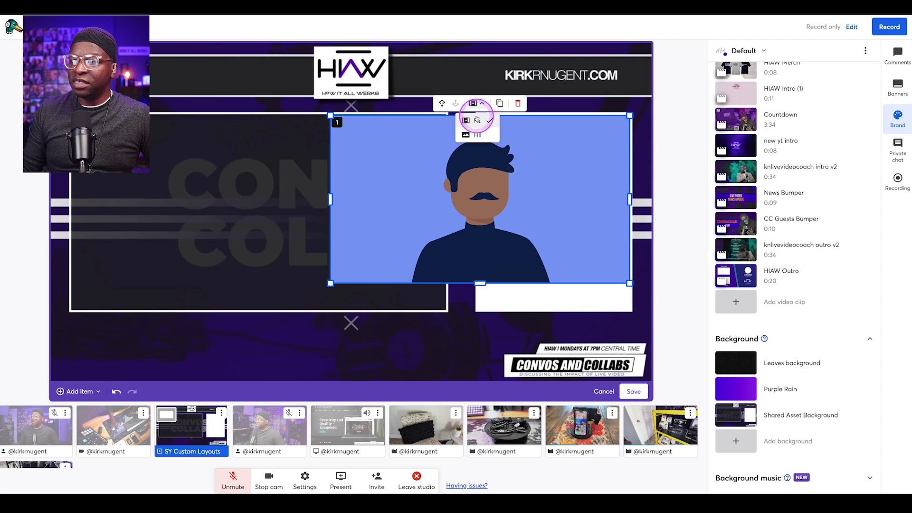
pyautogui.moveTo(331, 197); pyautogui.dragTo(476, 198)
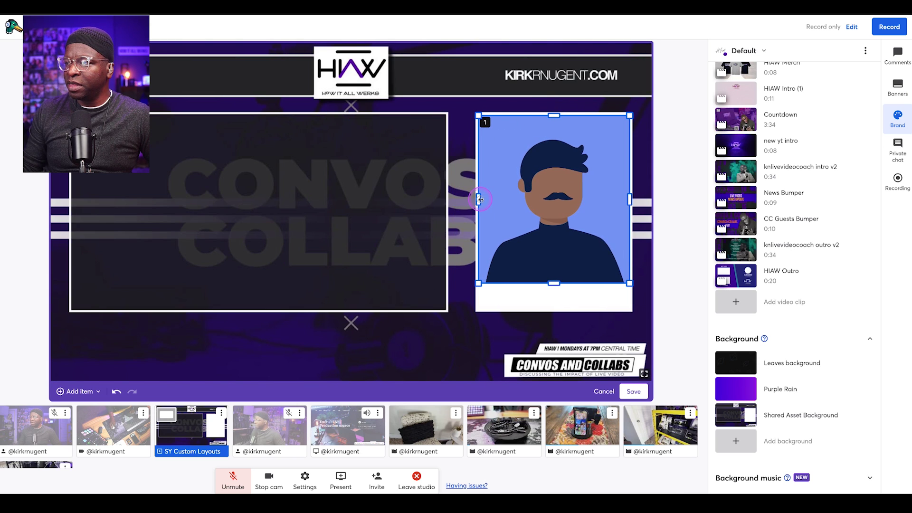
pyautogui.moveTo(549, 282); pyautogui.dragTo(556, 308)
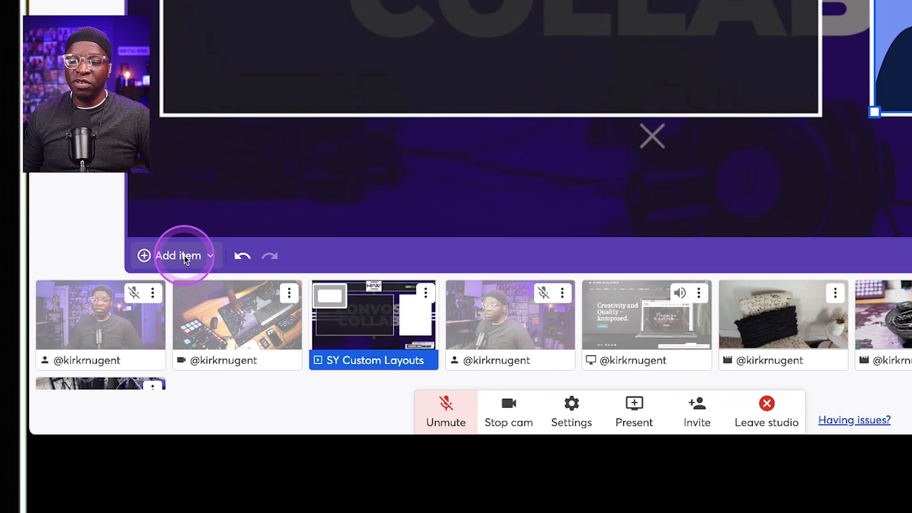
# Add a dynamic camera grid and move and enlarge it to sit centred inside the large left frame.
pyautogui.click(84, 393)
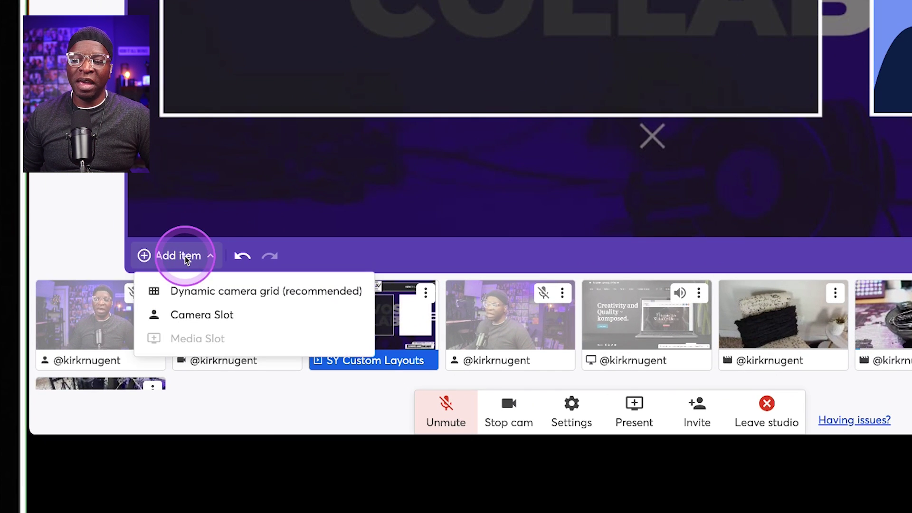
pyautogui.click(208, 296)
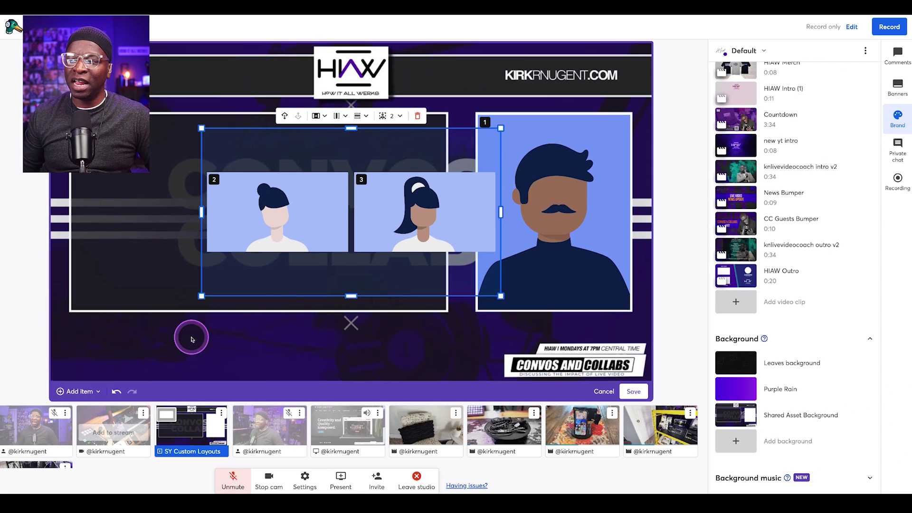
pyautogui.moveTo(302, 256); pyautogui.dragTo(172, 246)
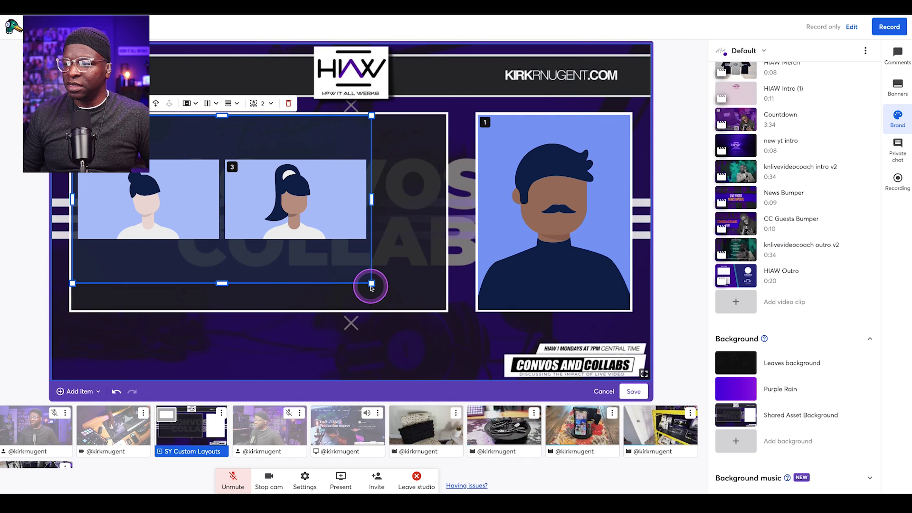
pyautogui.moveTo(371, 284); pyautogui.dragTo(442, 309)
pyautogui.moveTo(388, 200)
pyautogui.mouseDown()
pyautogui.moveTo(369, 194)
pyautogui.moveTo(379, 190)
pyautogui.mouseUp()
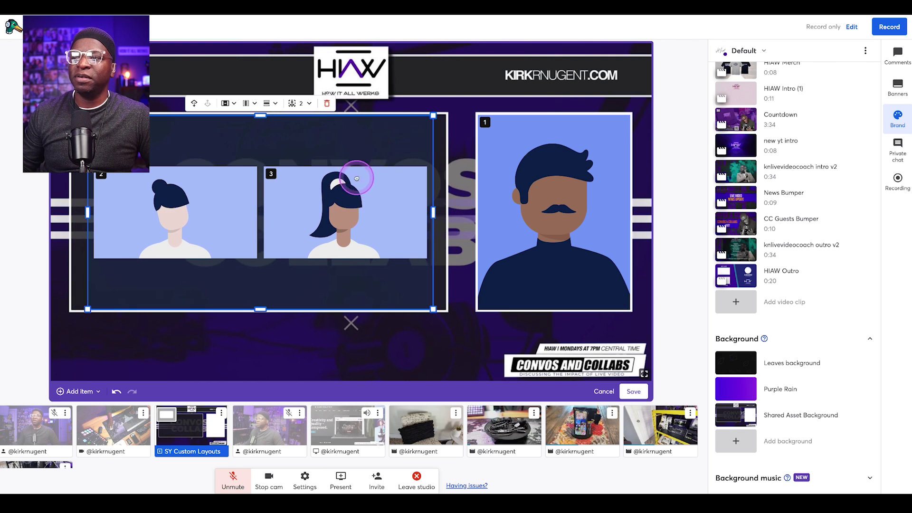
# Preview the camera grid with 5 people and then 6, and add the main camera to the stream.
pyautogui.click(302, 103)
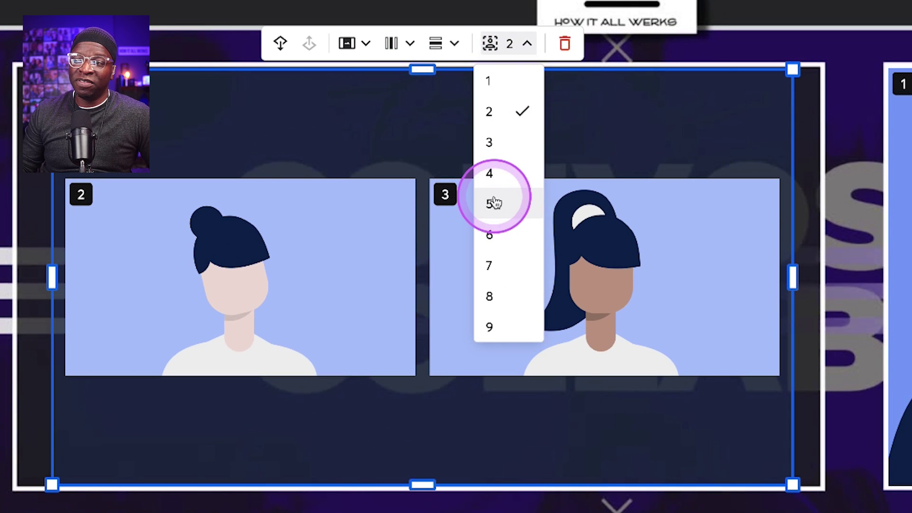
pyautogui.click(494, 203)
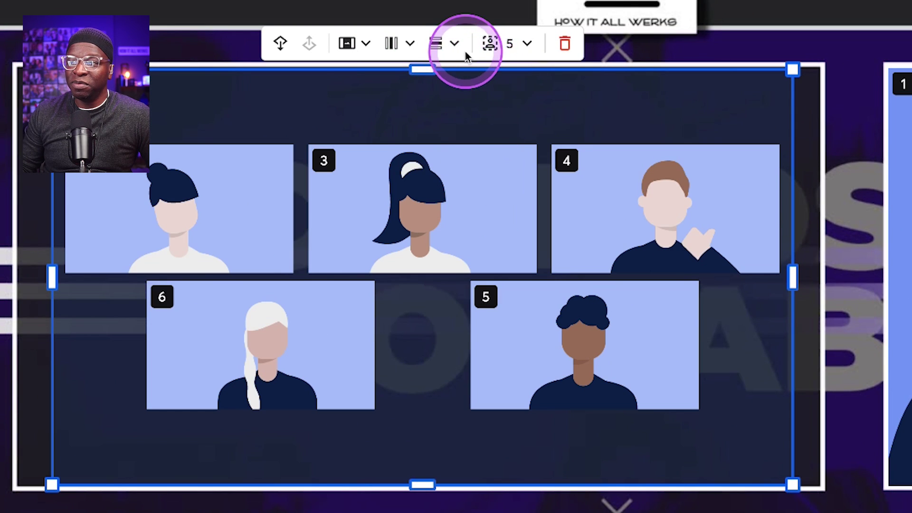
pyautogui.click(494, 43)
pyautogui.click(490, 237)
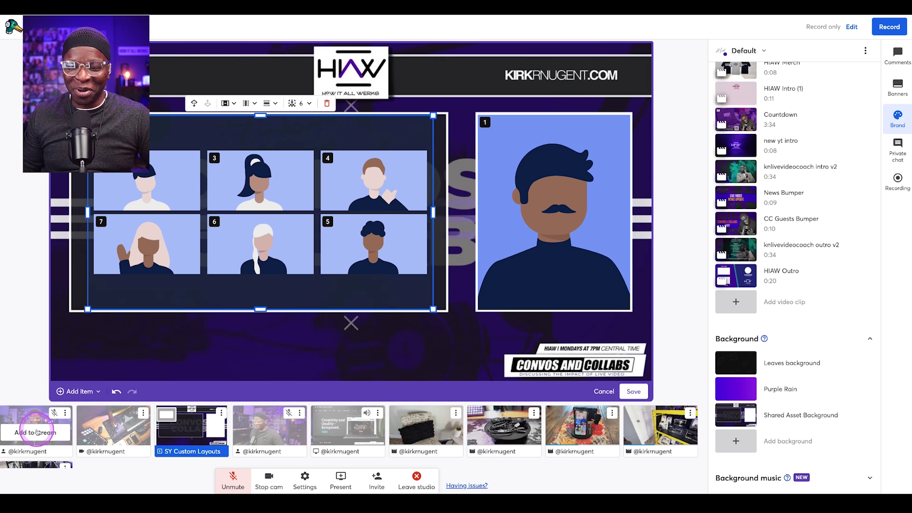
pyautogui.click(37, 432)
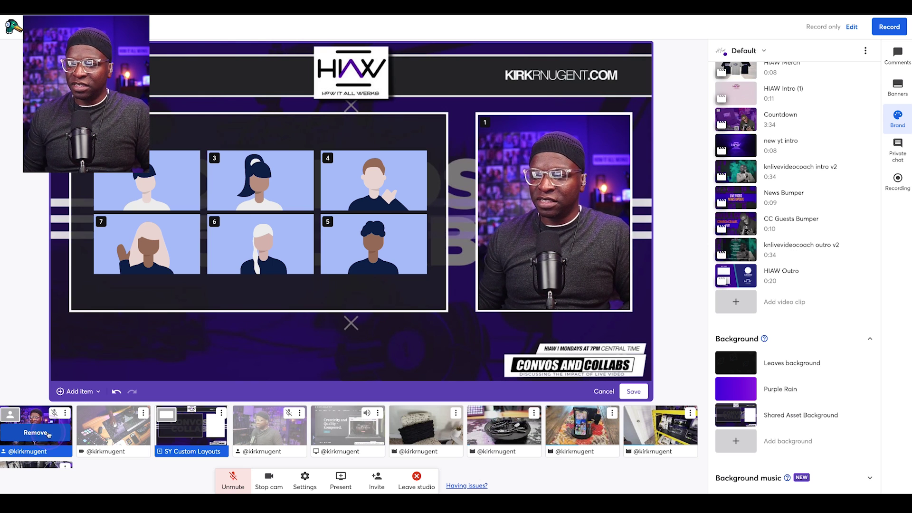
# Save the new layout as "Host + Panel" and apply it to the stream.
pyautogui.click(633, 391)
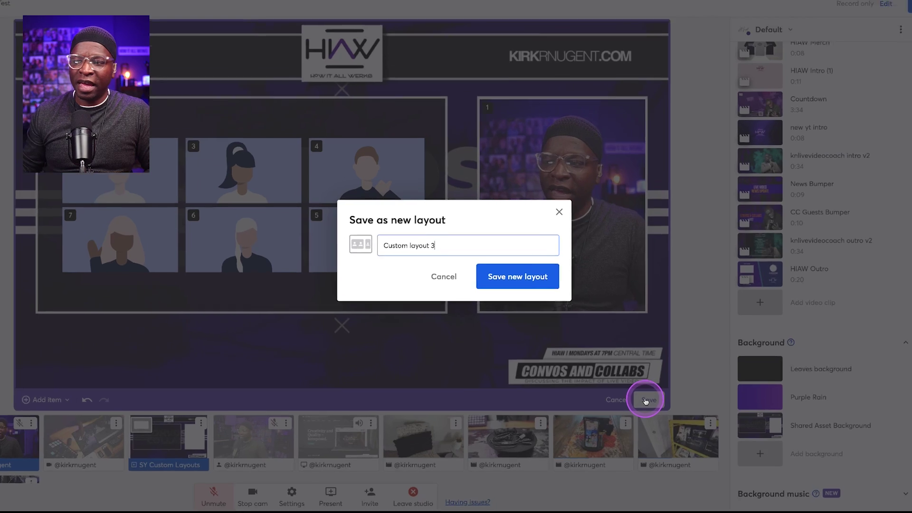
pyautogui.hotkey('ctrl', 'a')
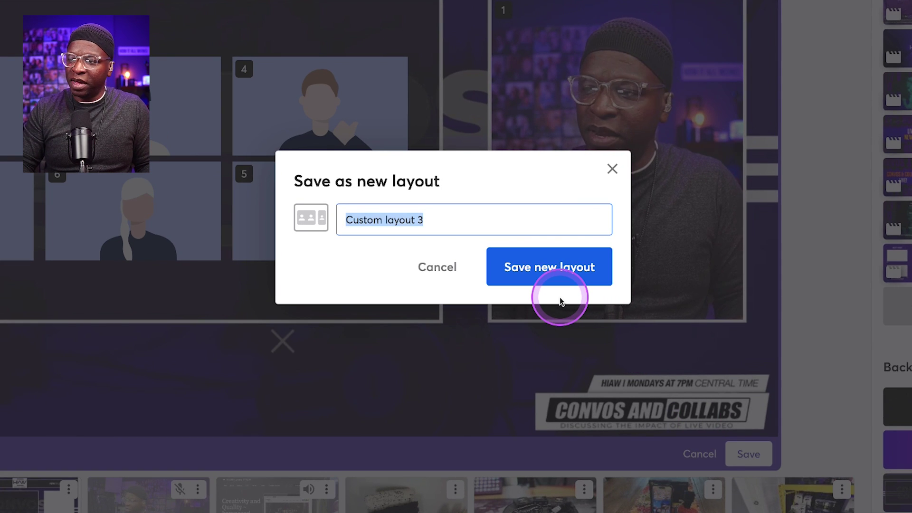
pyautogui.write('Host + P')
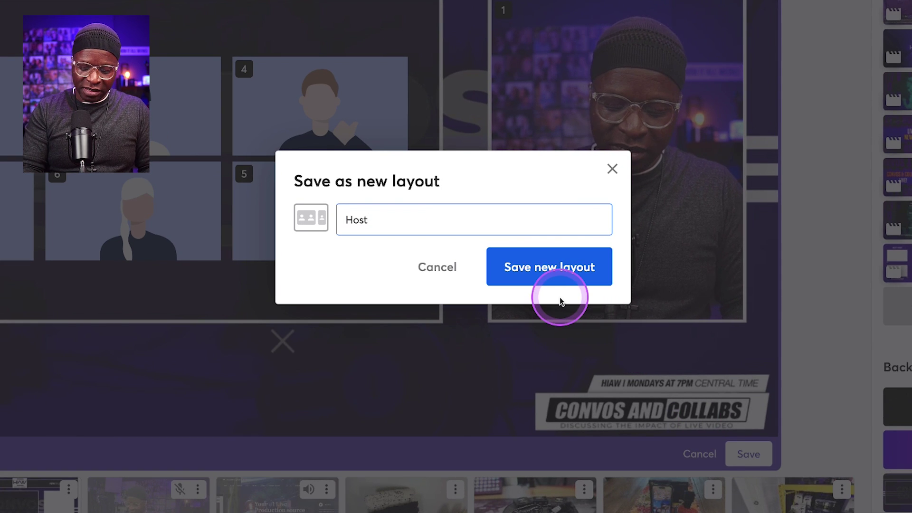
pyautogui.write('anel')
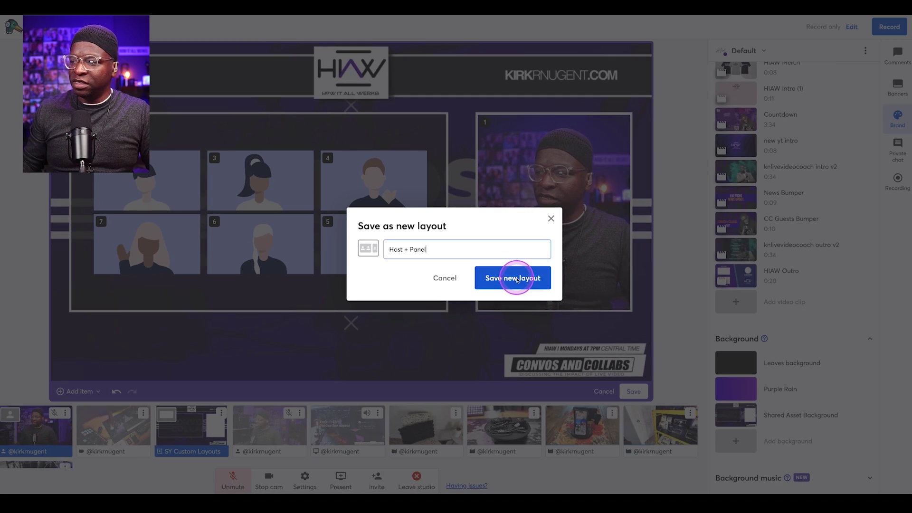
pyautogui.click(516, 278)
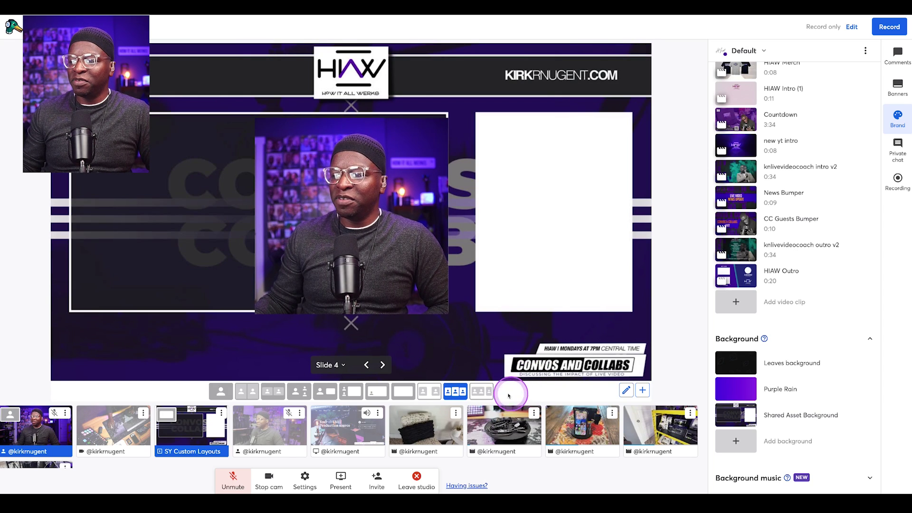
pyautogui.click(481, 394)
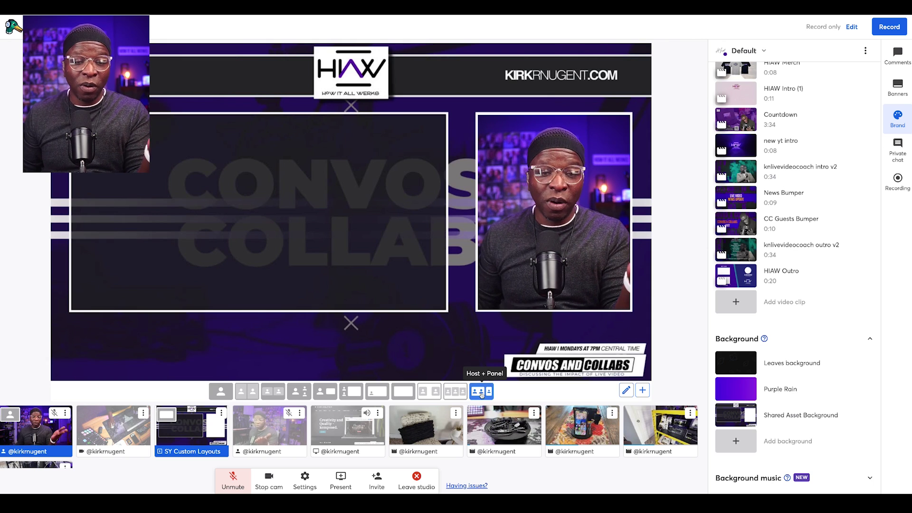
# Remove the main camera from the stream and advance the presentation to slide 5.
pyautogui.moveTo(35, 429); pyautogui.dragTo(212, 275)
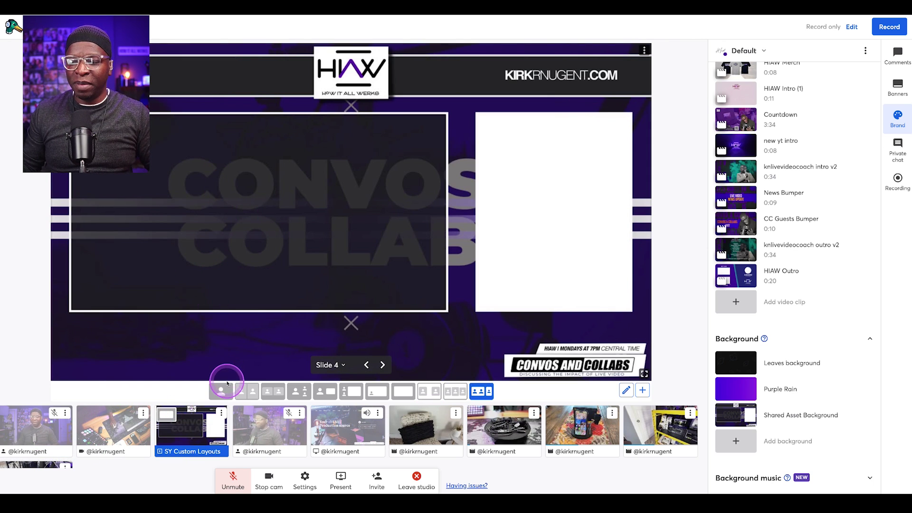
pyautogui.moveTo(252, 409)
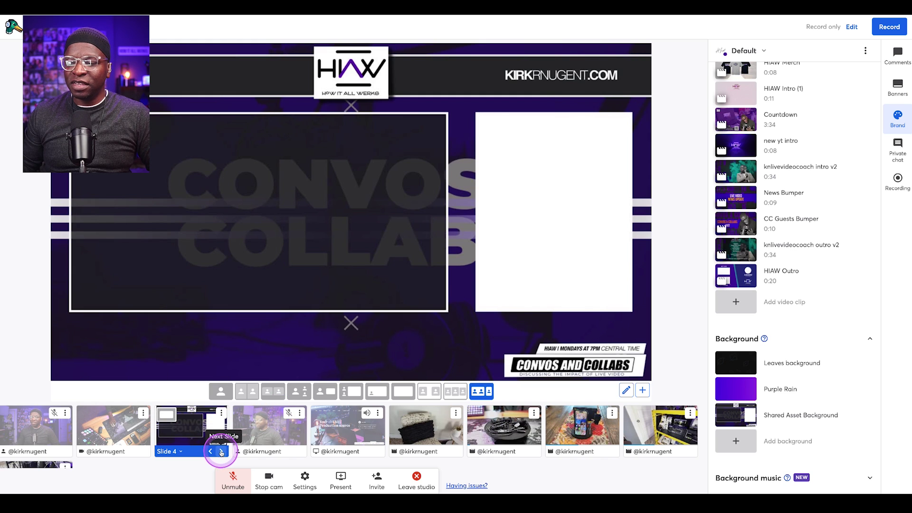
pyautogui.click(221, 452)
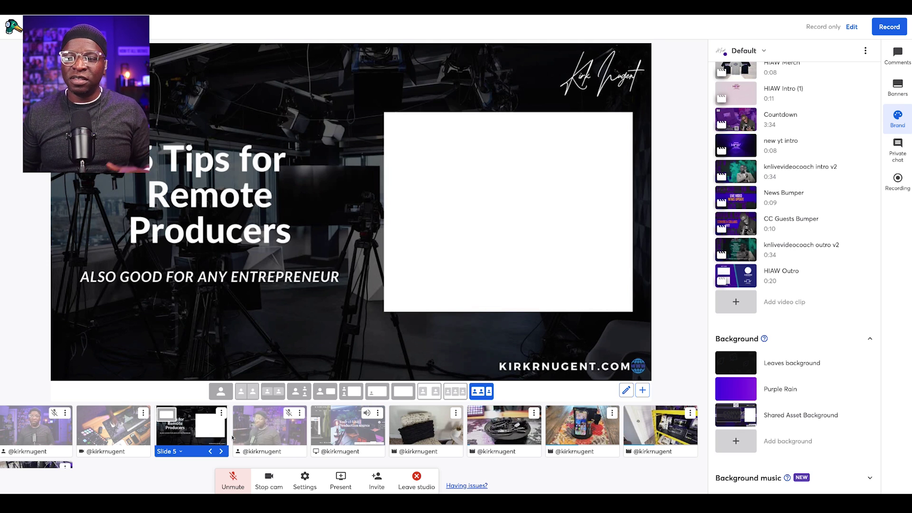
# Start a new layout, add a media slot and enlarge it to fill the whole canvas with the presentation slide.
pyautogui.click(161, 411)
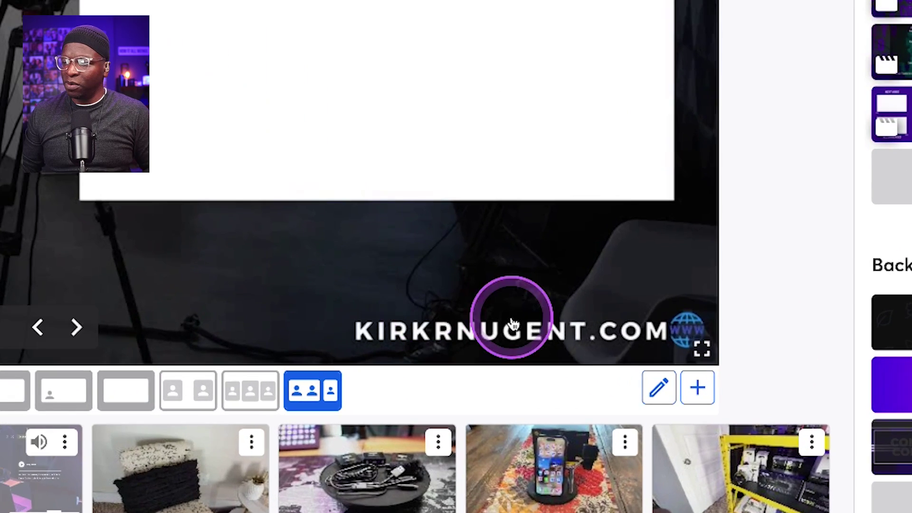
pyautogui.click(642, 390)
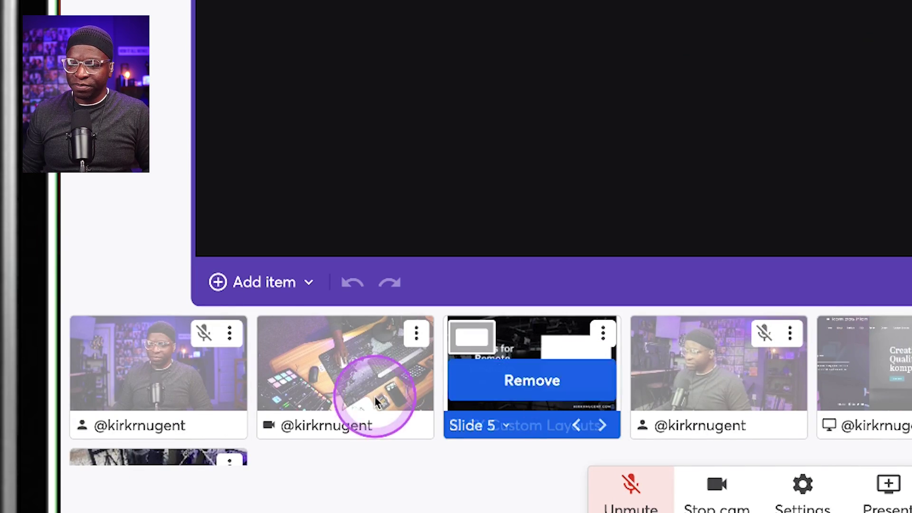
pyautogui.click(244, 285)
pyautogui.click(290, 395)
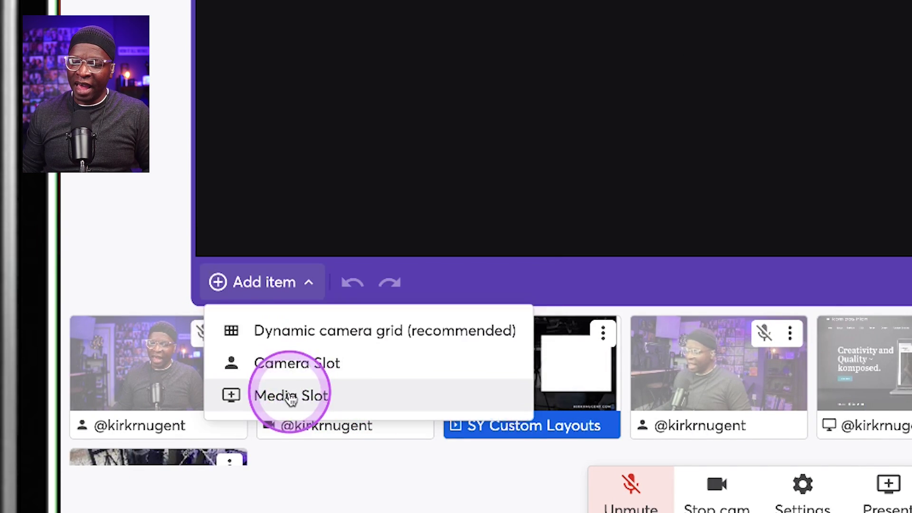
pyautogui.moveTo(712, 0); pyautogui.dragTo(491, 0)
pyautogui.moveTo(175, 141); pyautogui.dragTo(121, 141)
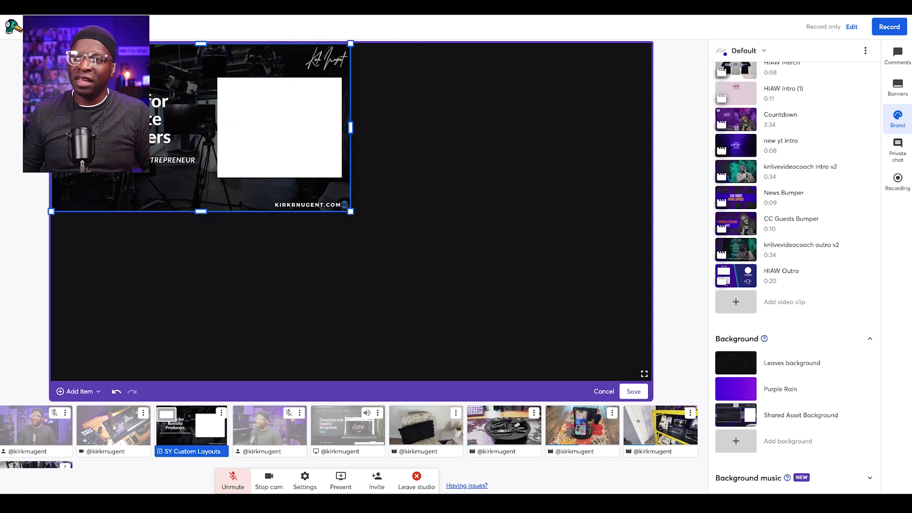
pyautogui.moveTo(350, 212); pyautogui.dragTo(651, 380)
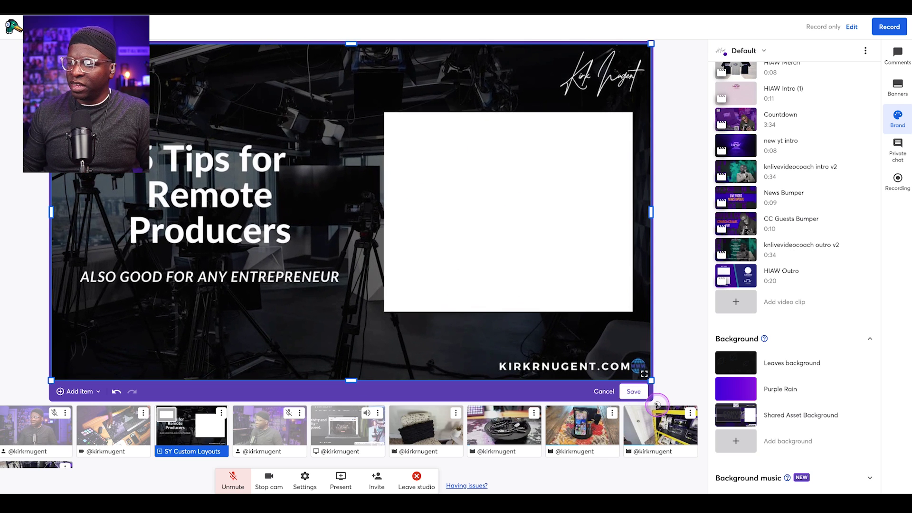
# Add a camera slot set to Fill, then move and resize it to fit just inside the slide's white frame.
pyautogui.click(77, 391)
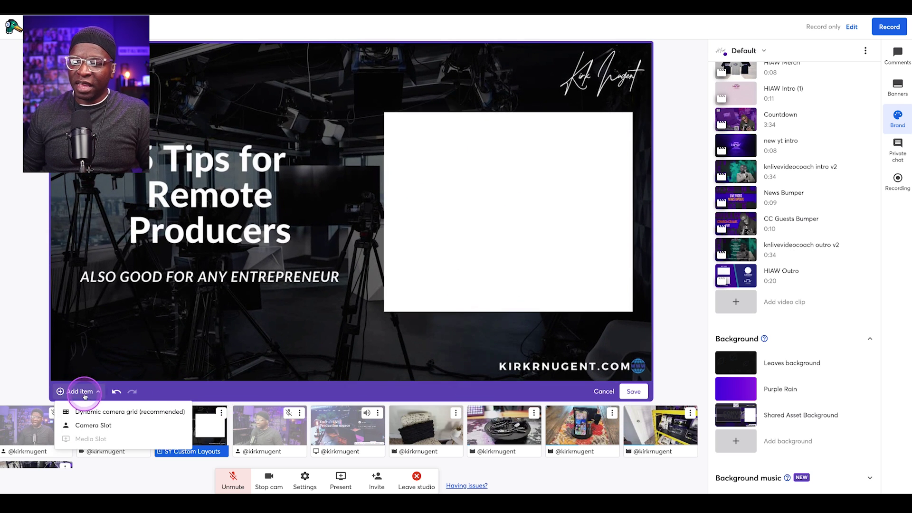
pyautogui.click(91, 424)
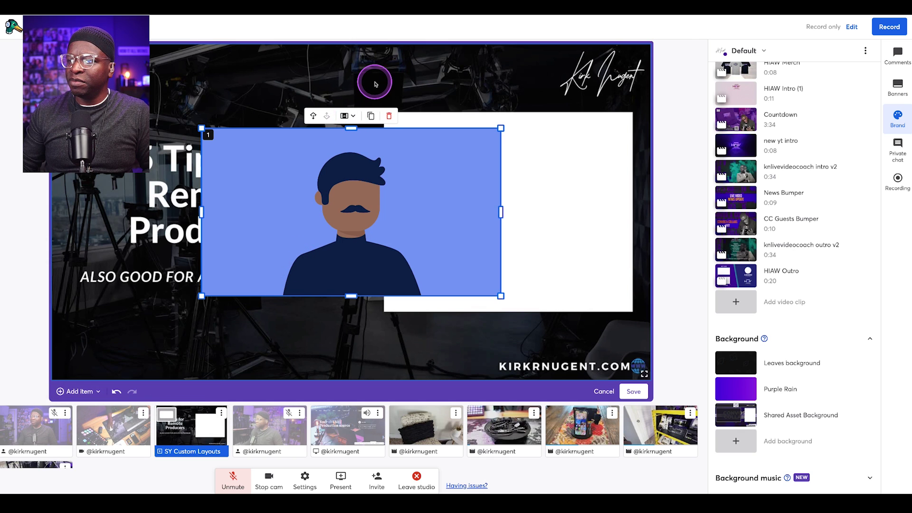
pyautogui.click(346, 116)
pyautogui.click(347, 135)
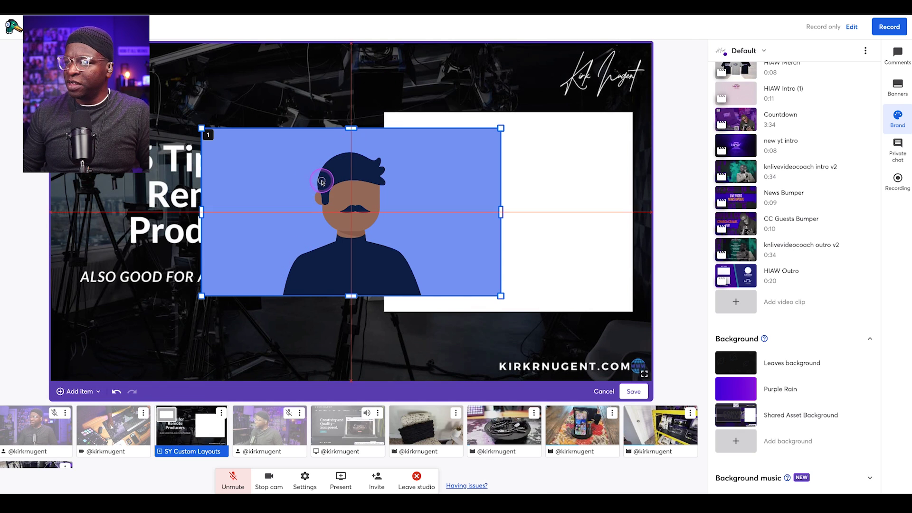
pyautogui.moveTo(312, 184); pyautogui.dragTo(440, 171)
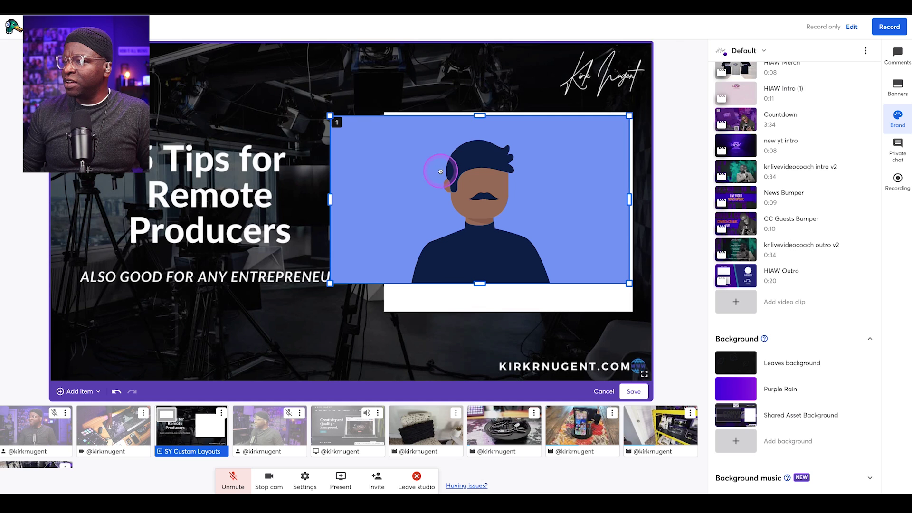
pyautogui.moveTo(479, 284); pyautogui.dragTo(484, 309)
pyautogui.moveTo(330, 207); pyautogui.dragTo(401, 208)
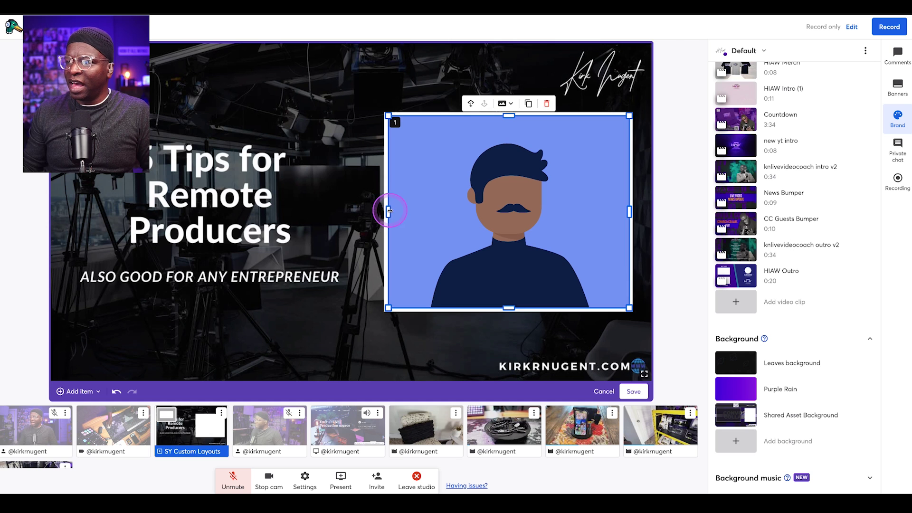
# Deselect the camera slot and add the main camera to the stream to preview it in the layout.
pyautogui.click(126, 350)
pyautogui.click(36, 425)
pyautogui.click(283, 335)
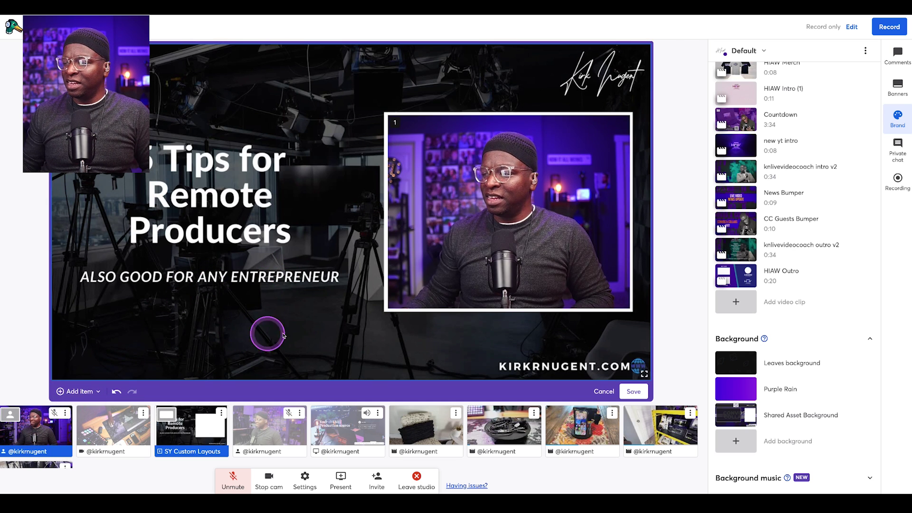
# Save the new layout as "Presentation" and apply it to the stream.
pyautogui.click(633, 390)
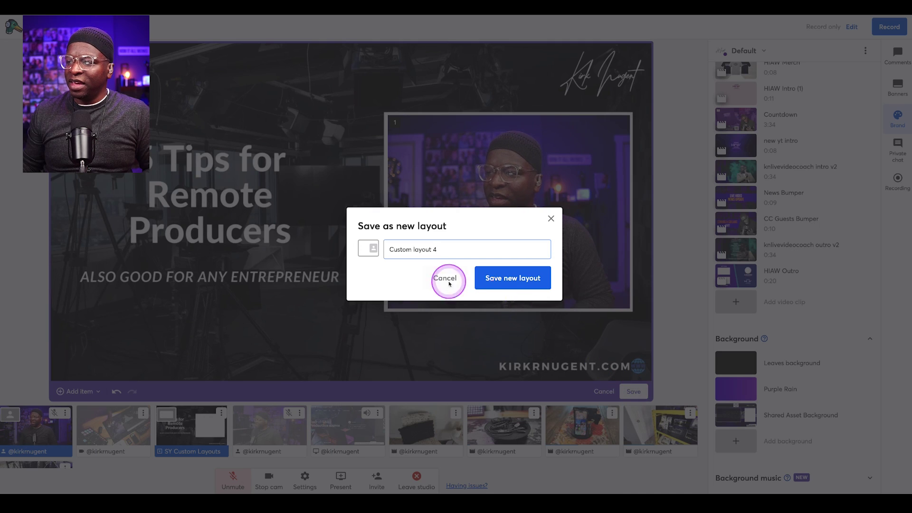
pyautogui.click(445, 250)
pyautogui.write('Pr')
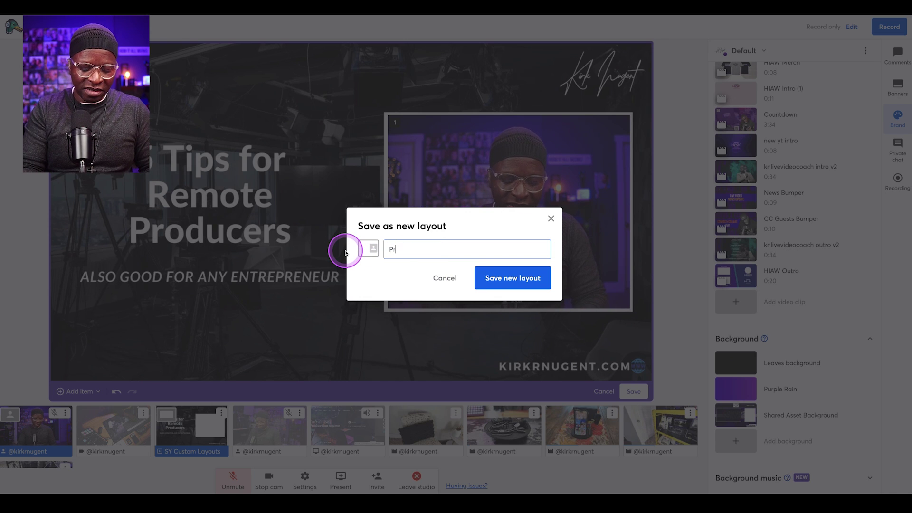
pyautogui.write('esentatio')
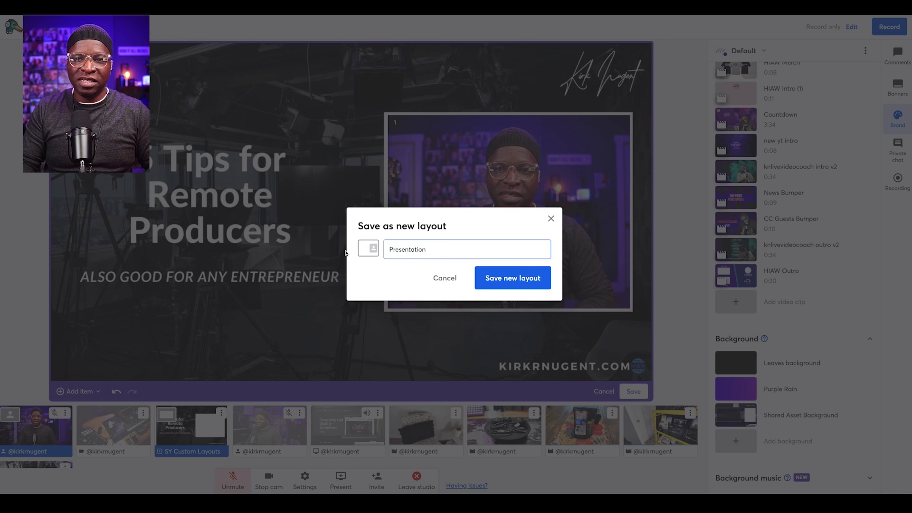
pyautogui.write('n')
pyautogui.press('Return')
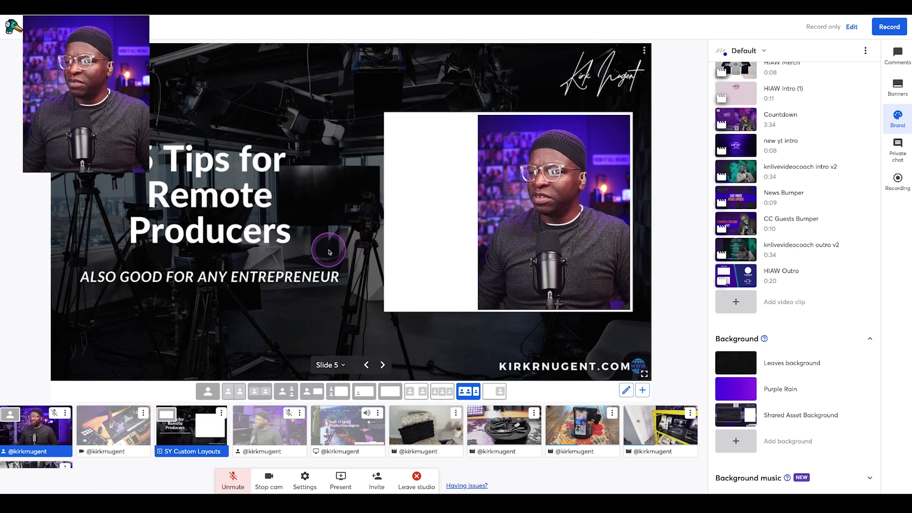
pyautogui.click(499, 391)
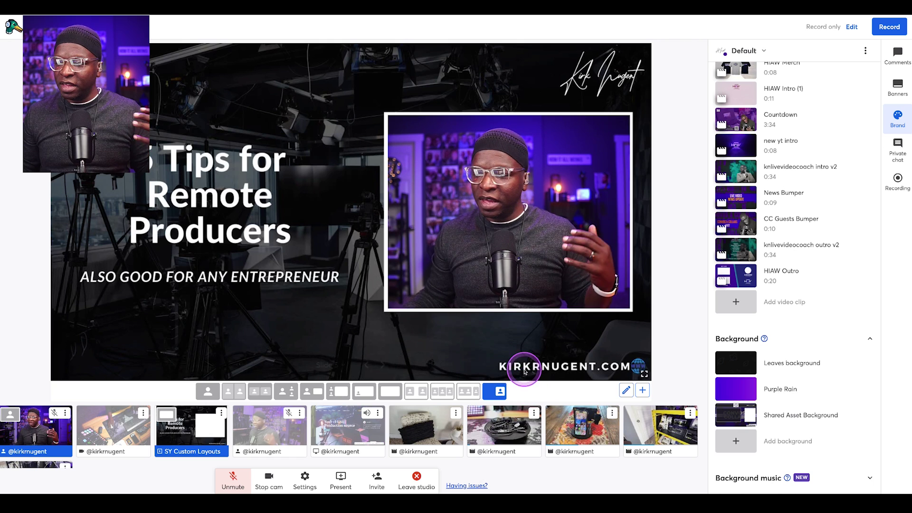
# Step through the presentation to slide 10, checking the camera's fit in the frame on each tip slide.
pyautogui.moveTo(119, 444)
pyautogui.moveTo(218, 451)
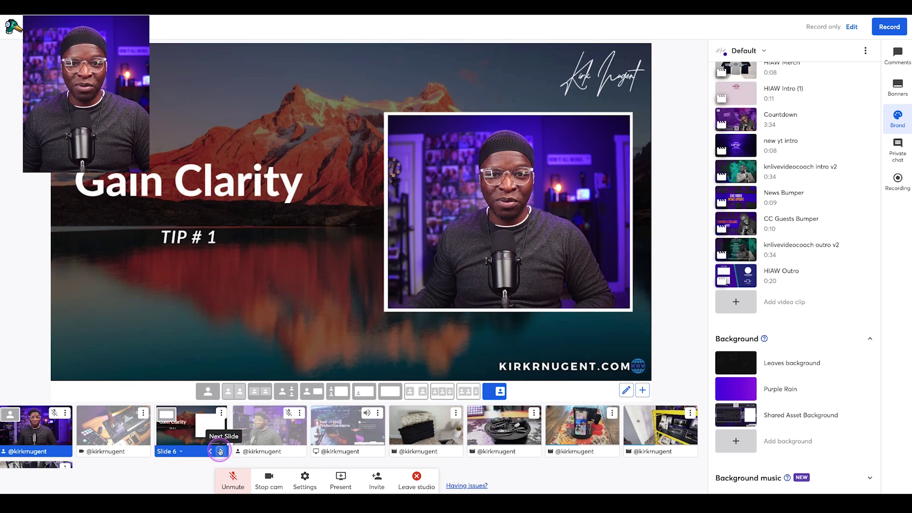
pyautogui.click(220, 452)
pyautogui.click(220, 451)
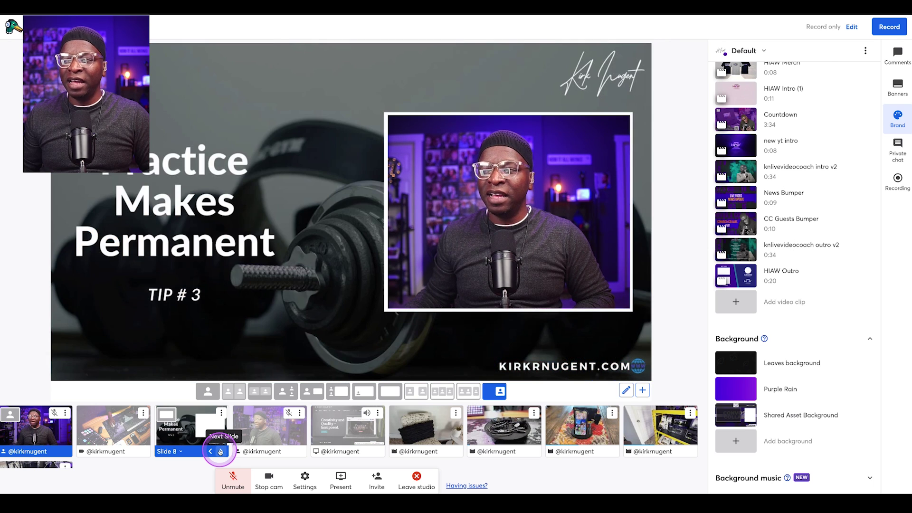
pyautogui.click(220, 451)
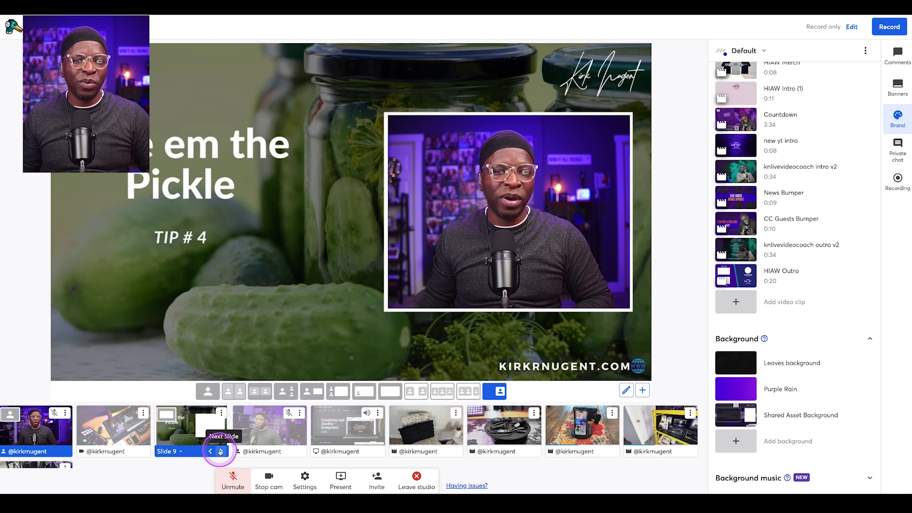
pyautogui.click(220, 451)
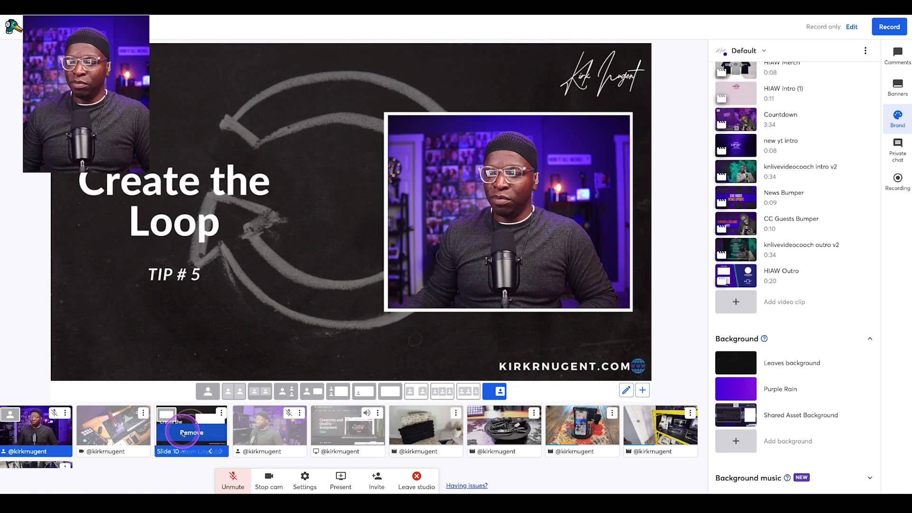
# Remove the presentation and the main camera from the stream and switch to the single-person layout.
pyautogui.click(187, 434)
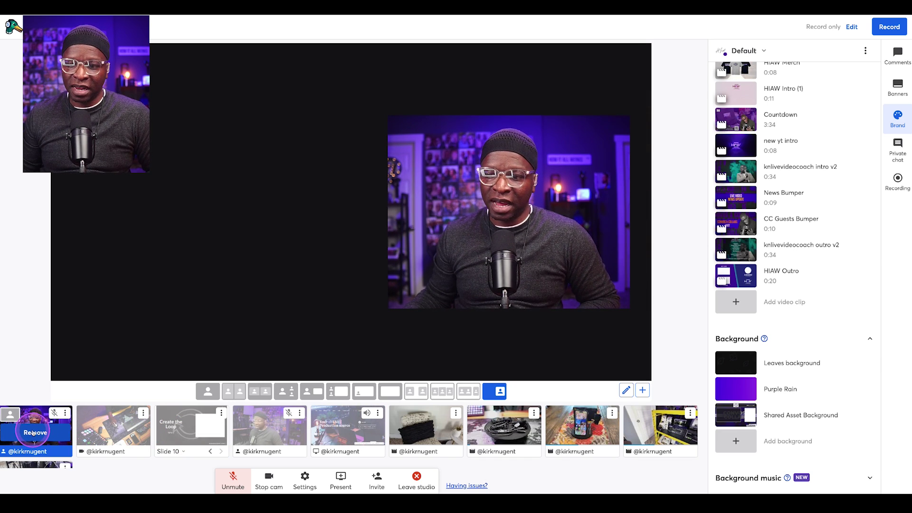
pyautogui.click(33, 433)
pyautogui.click(208, 400)
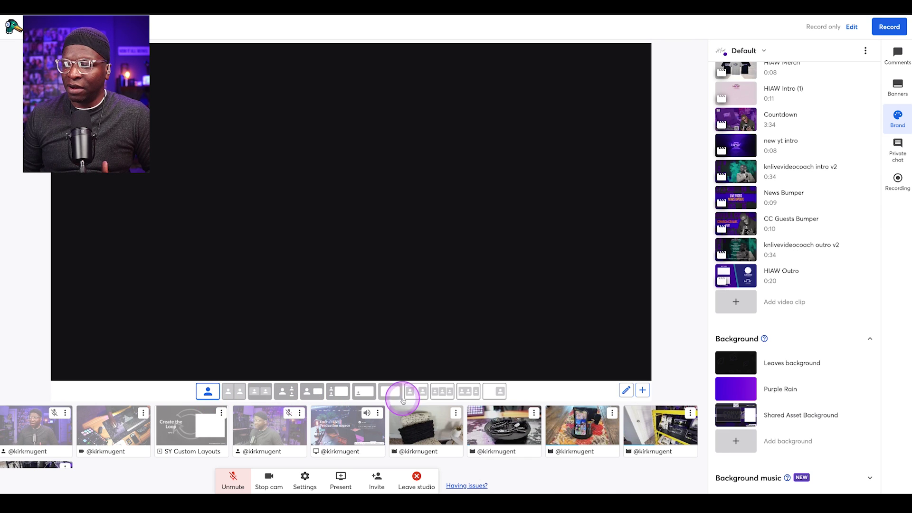
# Show the "Shared Asset Background" on the stream.
pyautogui.click(750, 396)
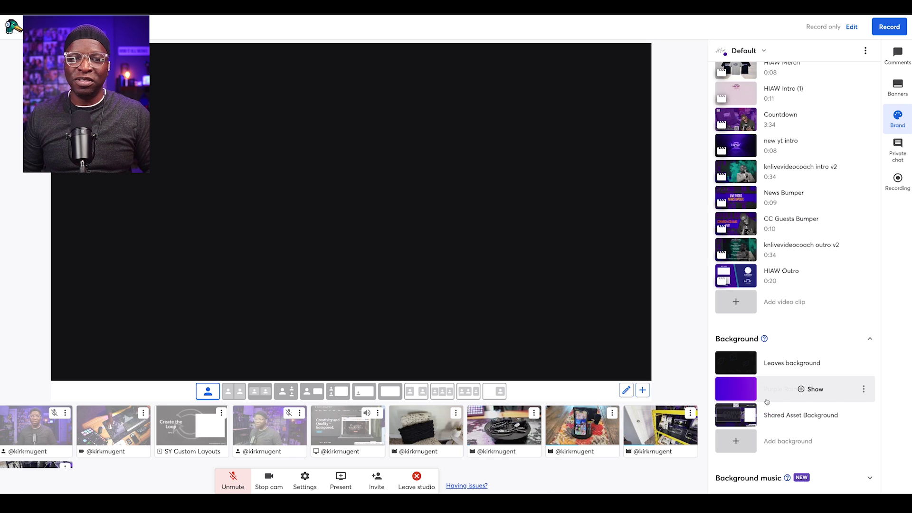
pyautogui.click(767, 401)
pyautogui.click(766, 424)
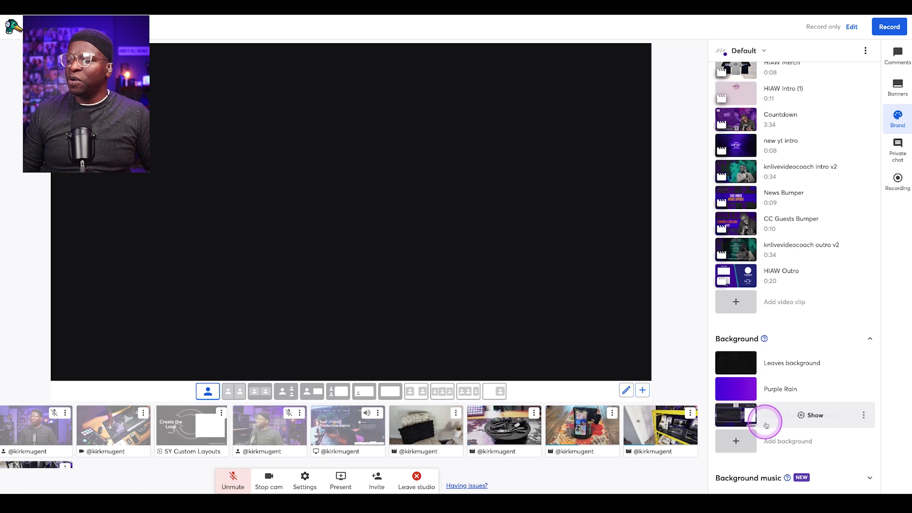
pyautogui.click(784, 419)
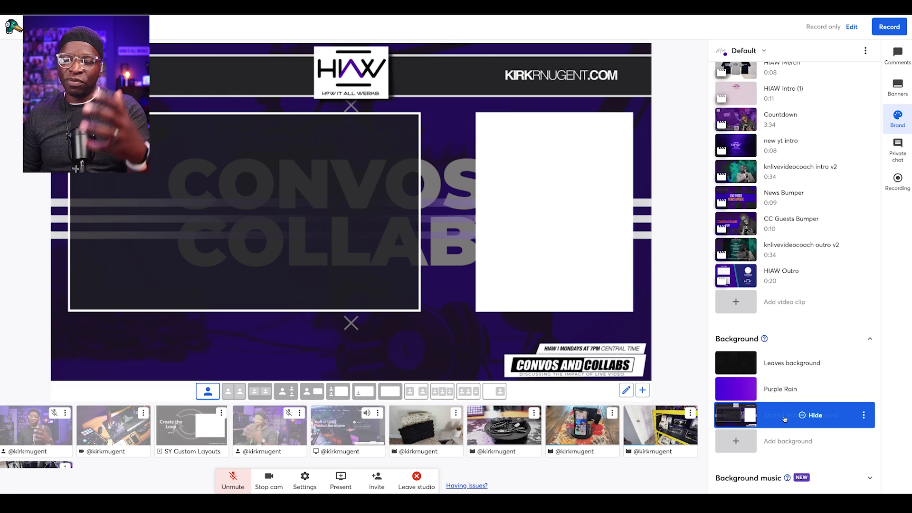
pyautogui.click(434, 464)
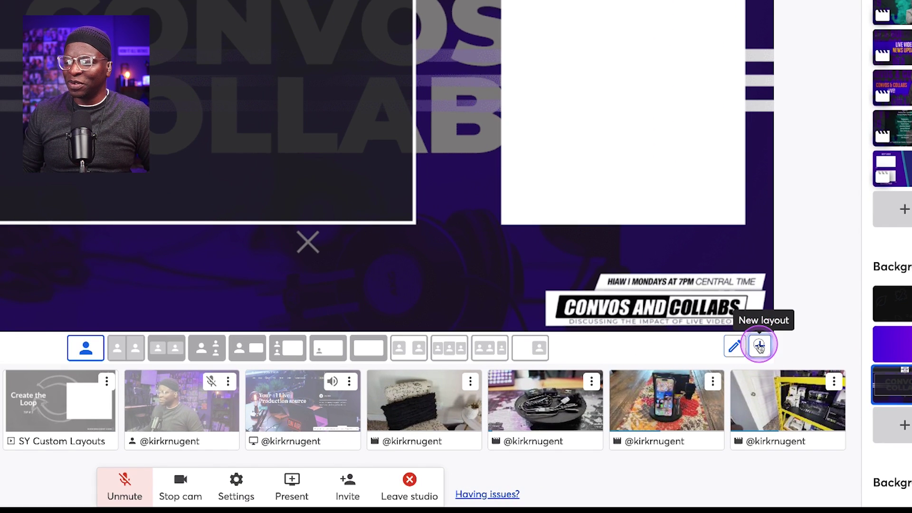
# Start another new layout and add a camera slot set to Fill.
pyautogui.click(759, 347)
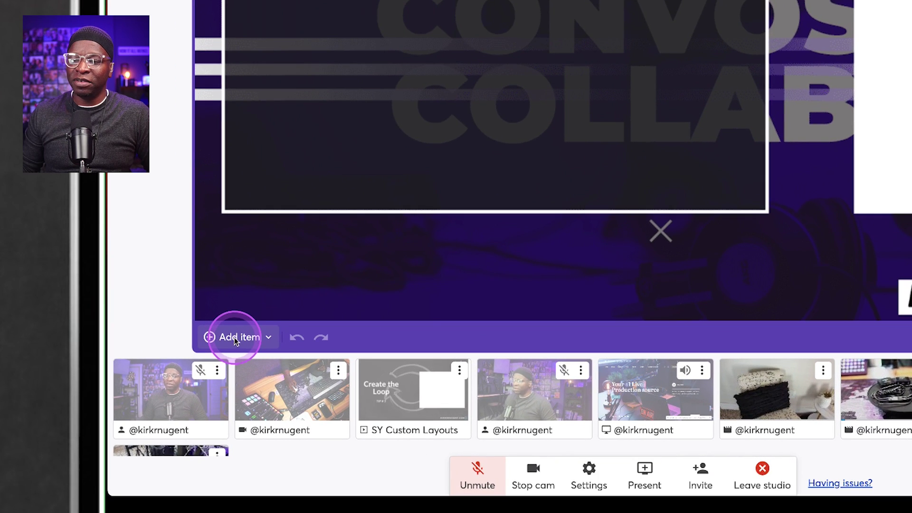
pyautogui.click(234, 338)
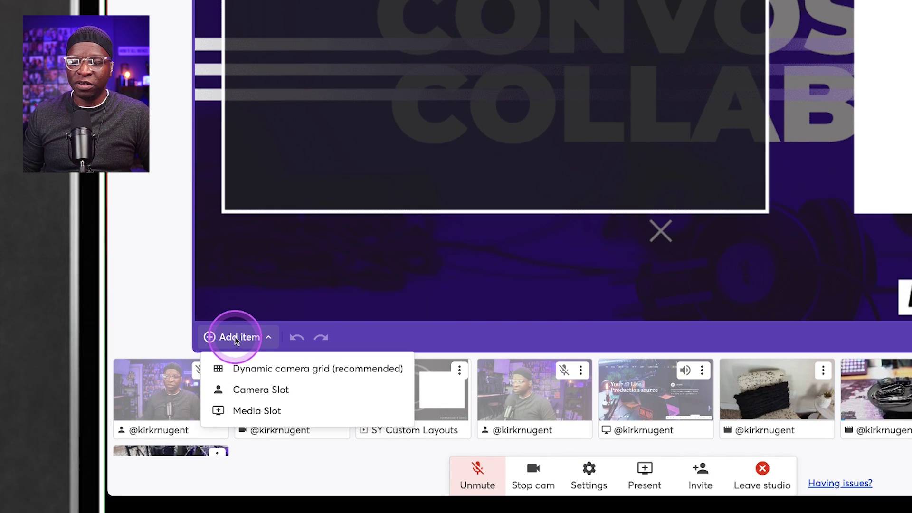
pyautogui.click(268, 390)
pyautogui.click(353, 116)
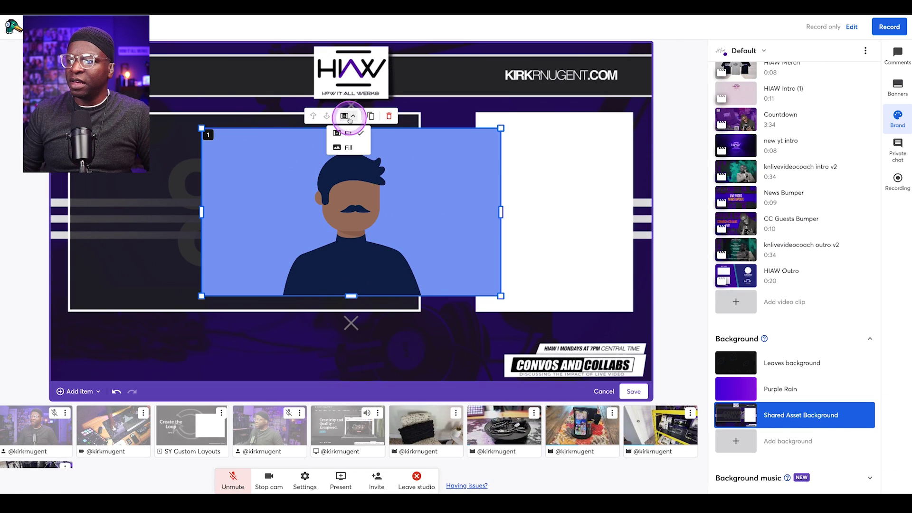
pyautogui.click(346, 148)
pyautogui.click(186, 296)
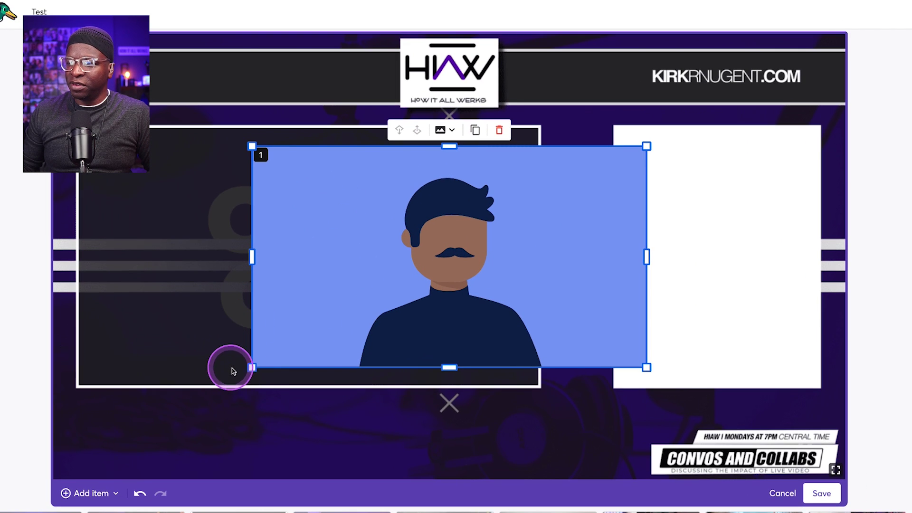
# Shrink the camera slot, move it onto the background's white portrait frame and stretch it to fit just inside the border.
pyautogui.moveTo(232, 371); pyautogui.dragTo(434, 375)
pyautogui.moveTo(553, 187); pyautogui.dragTo(622, 193)
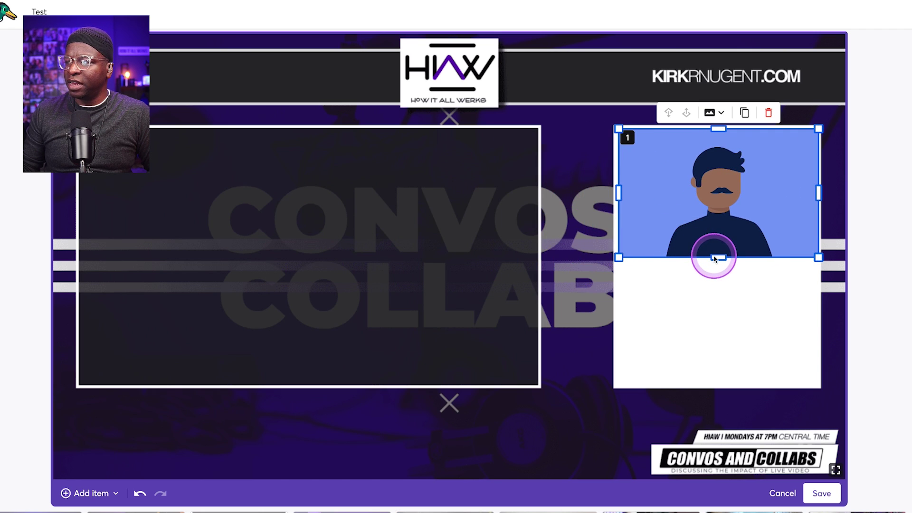
pyautogui.moveTo(714, 259); pyautogui.dragTo(717, 384)
pyautogui.moveTo(704, 286); pyautogui.dragTo(705, 287)
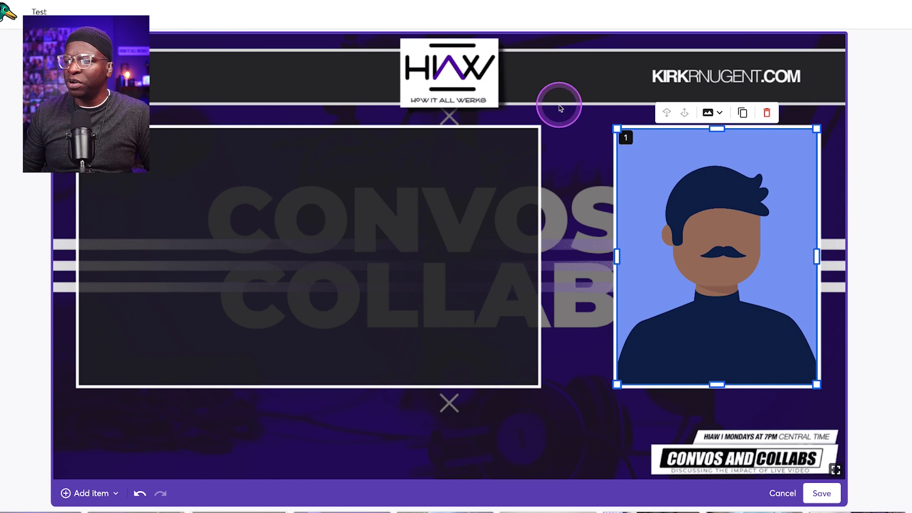
pyautogui.click(553, 263)
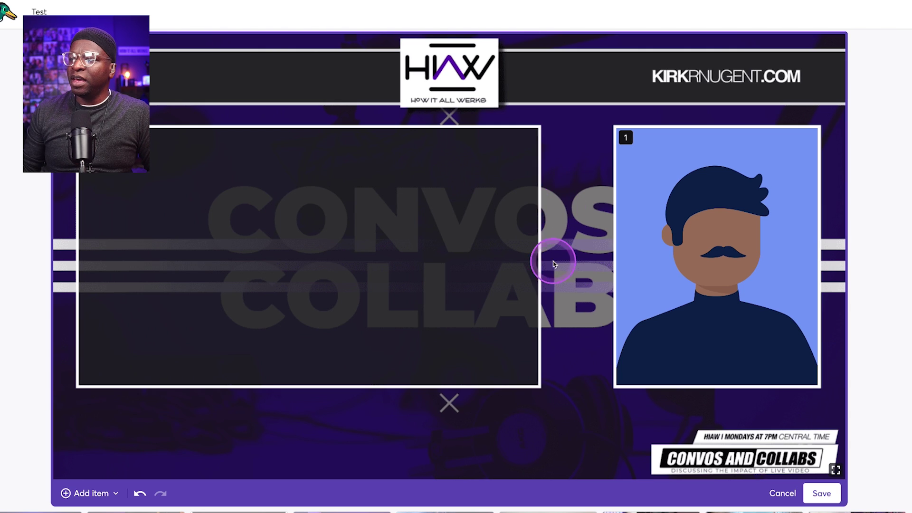
# Add a media slot to the layout, move it onto the background's wide frame and enlarge it to fill that frame.
pyautogui.click(90, 493)
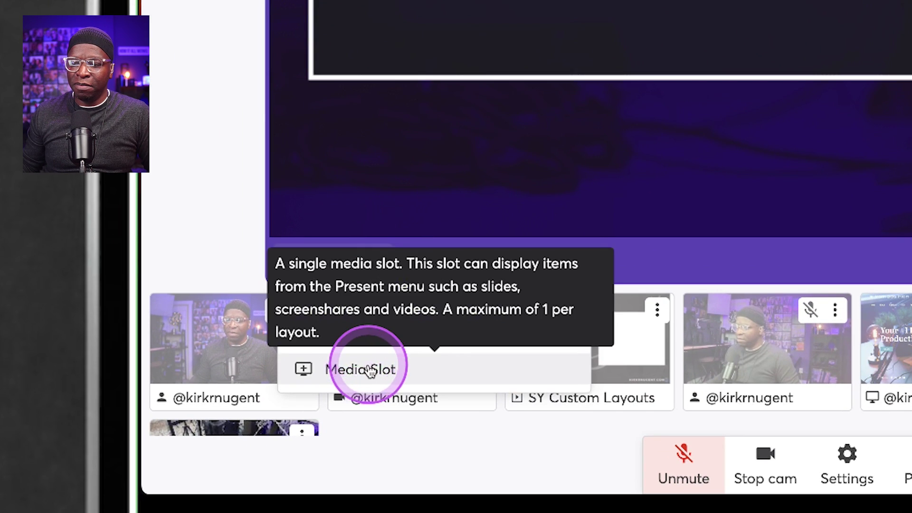
pyautogui.click(371, 370)
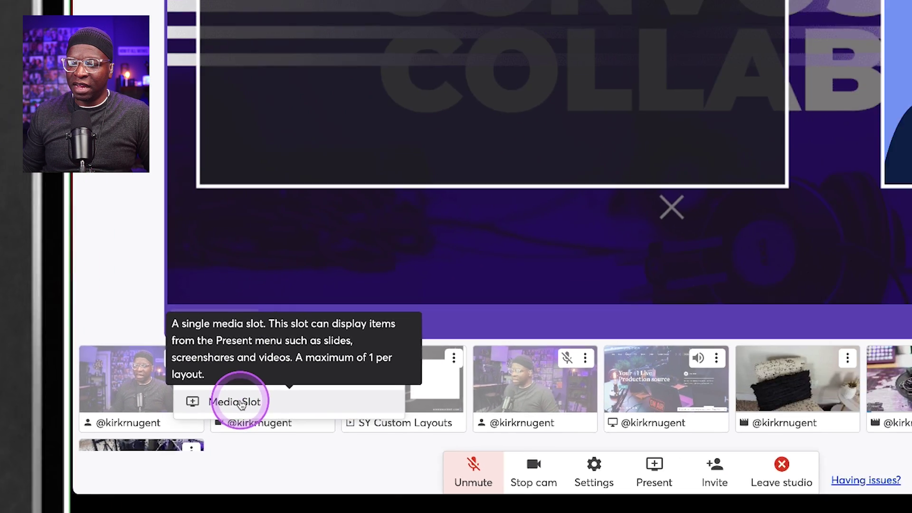
pyautogui.moveTo(334, 237); pyautogui.dragTo(206, 226)
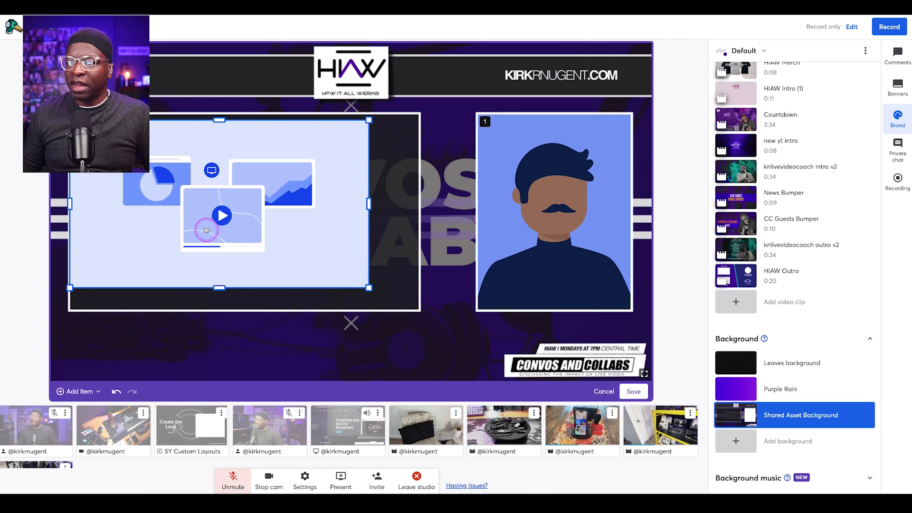
pyautogui.moveTo(372, 285); pyautogui.dragTo(417, 308)
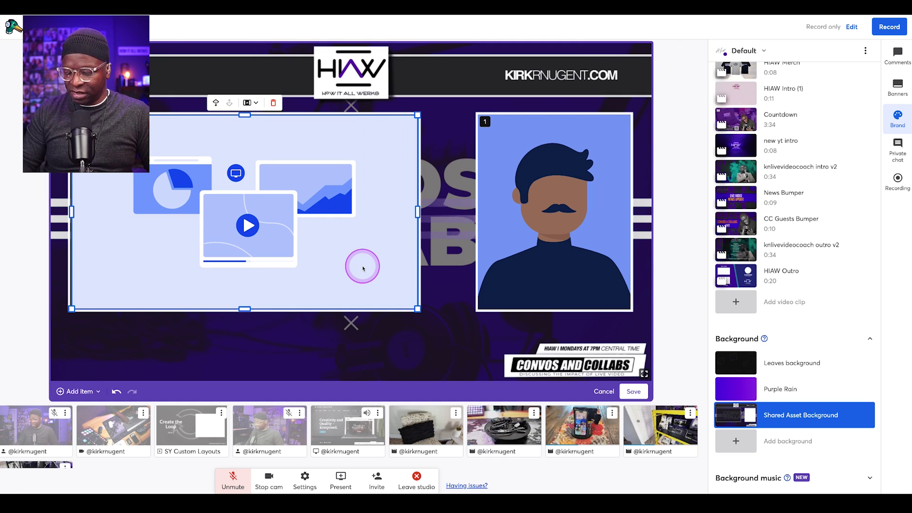
pyautogui.moveTo(363, 268); pyautogui.dragTo(363, 268)
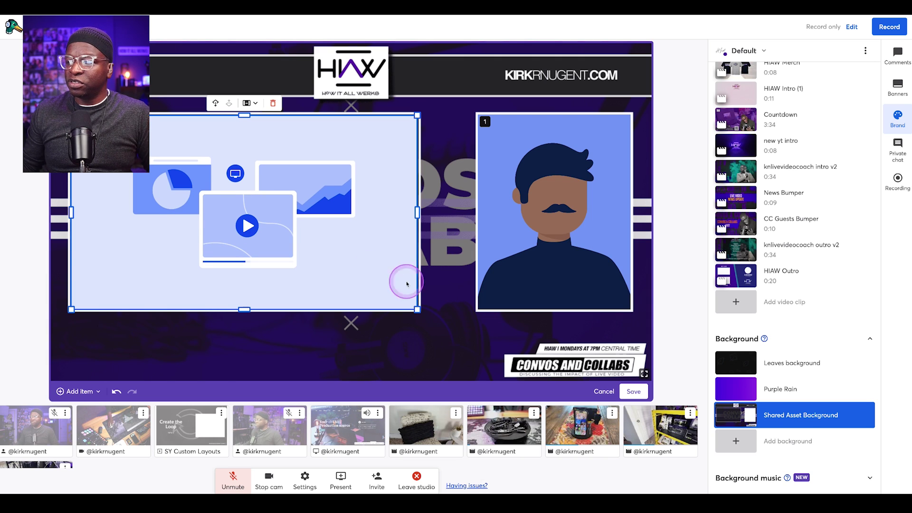
# Save the camera-and-media arrangement as a new layout named "Teaching".
pyautogui.click(434, 297)
pyautogui.click(634, 391)
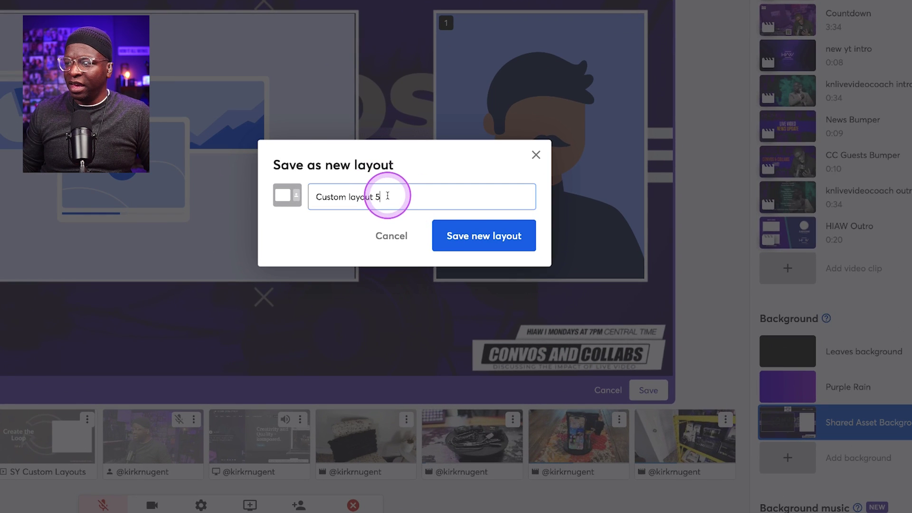
pyautogui.moveTo(386, 196); pyautogui.dragTo(271, 199)
pyautogui.write('Teaching')
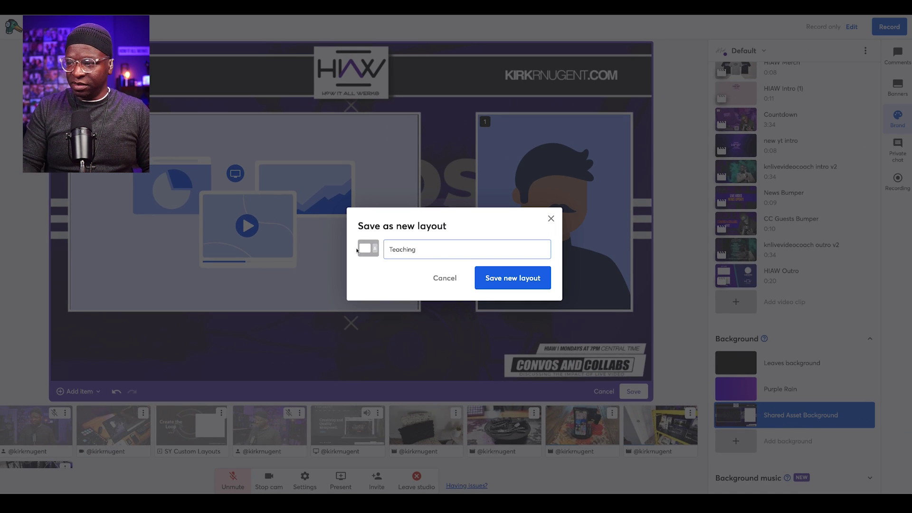
pyautogui.click(521, 282)
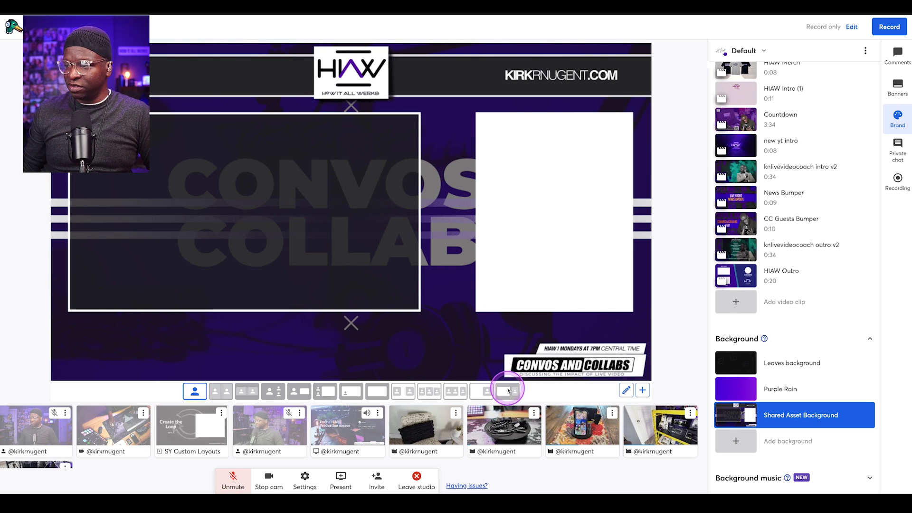
# Try the Teaching layout with the main camera on stream, showing the shared screen and the SY Custom Layouts slides in its media slot.
pyautogui.click(42, 432)
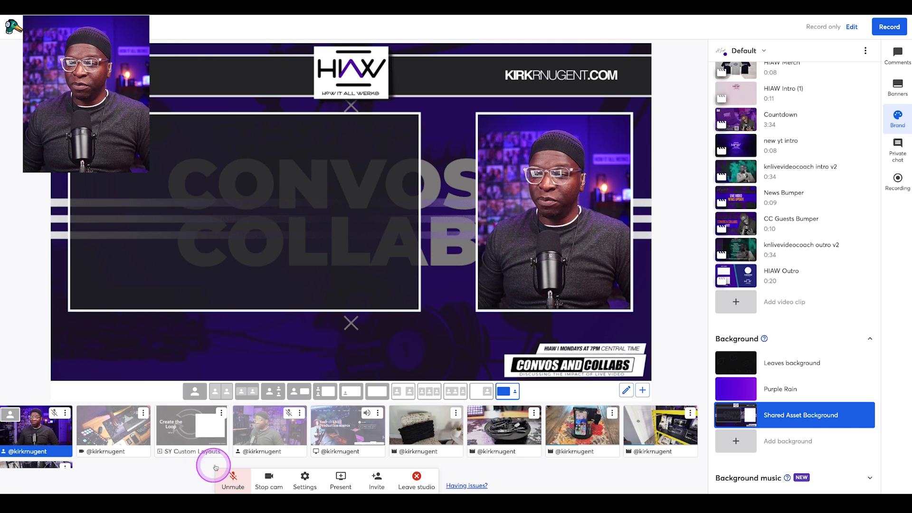
pyautogui.click(339, 432)
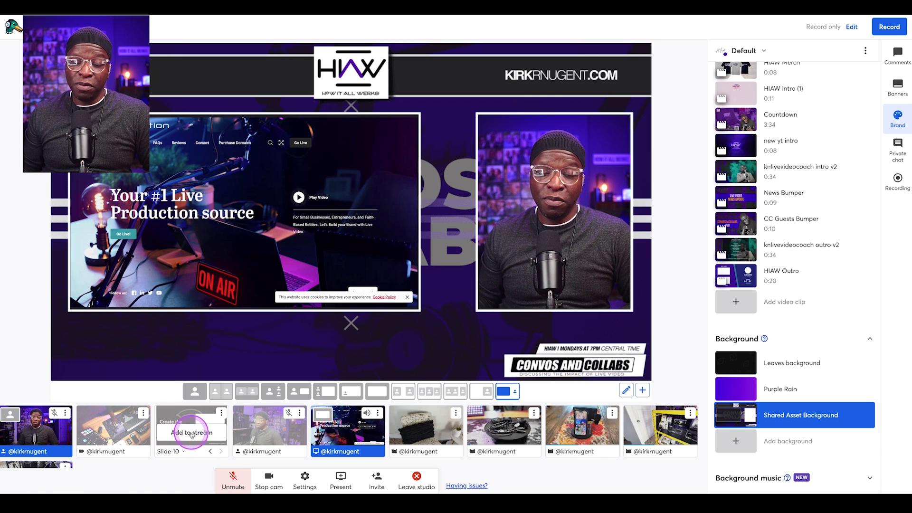
pyautogui.click(191, 433)
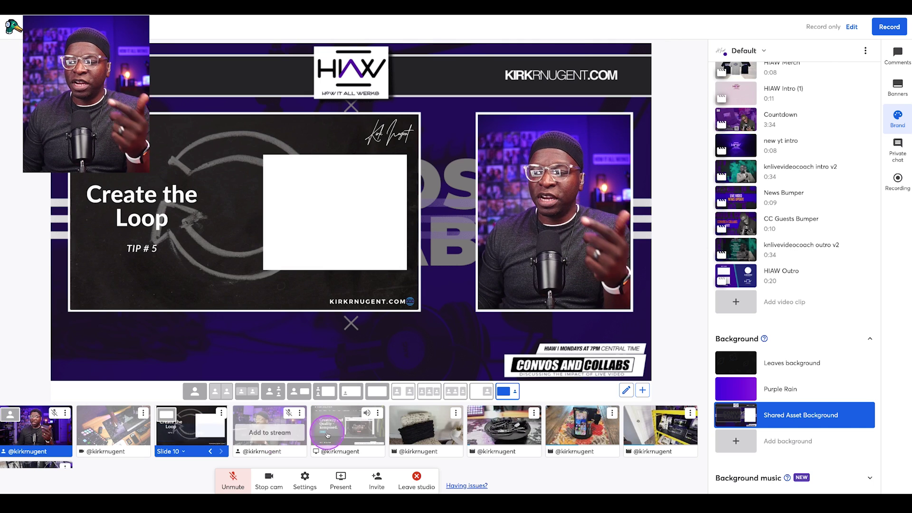
pyautogui.click(299, 439)
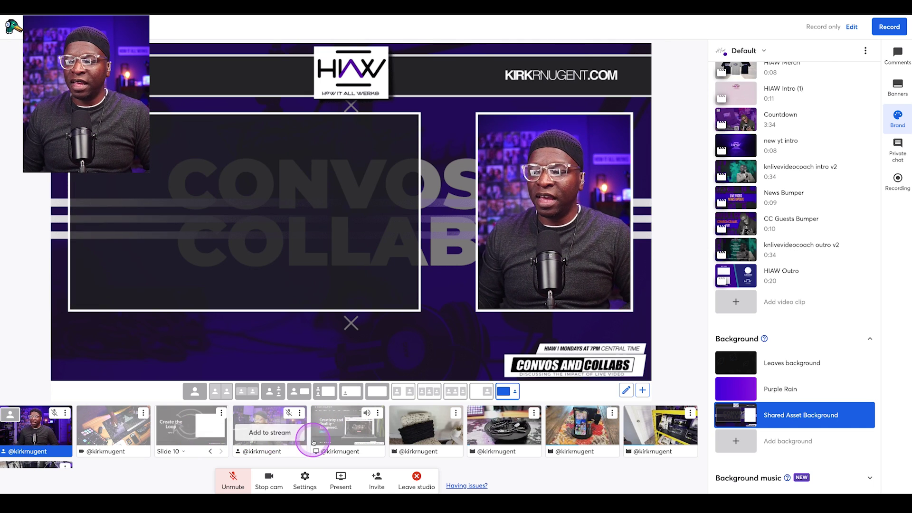
# Show the four local video clips one after another in the layout's media slot, ending with the yellow equipment shelf clip.
pyautogui.click(403, 439)
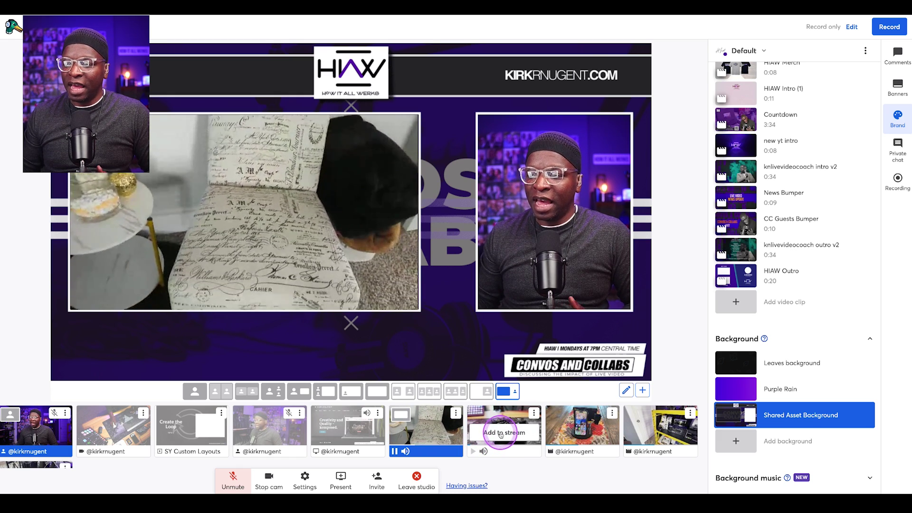
pyautogui.click(502, 433)
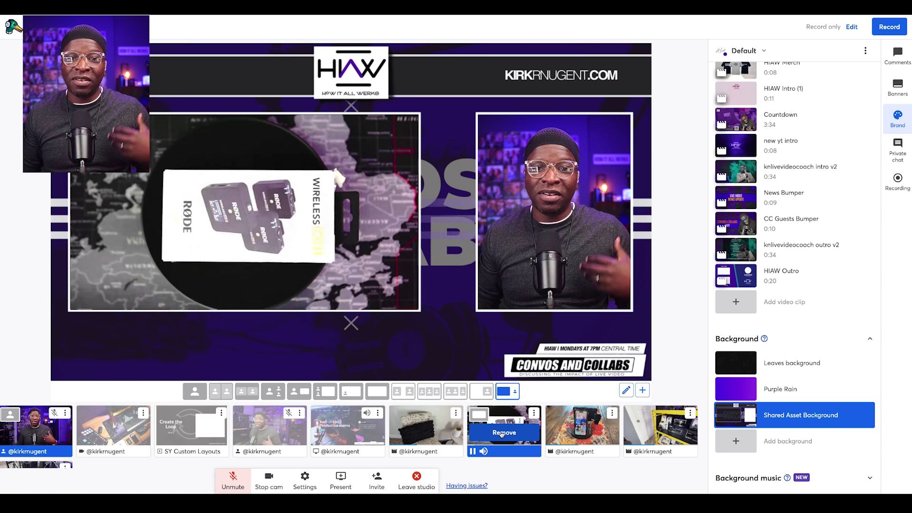
pyautogui.click(580, 432)
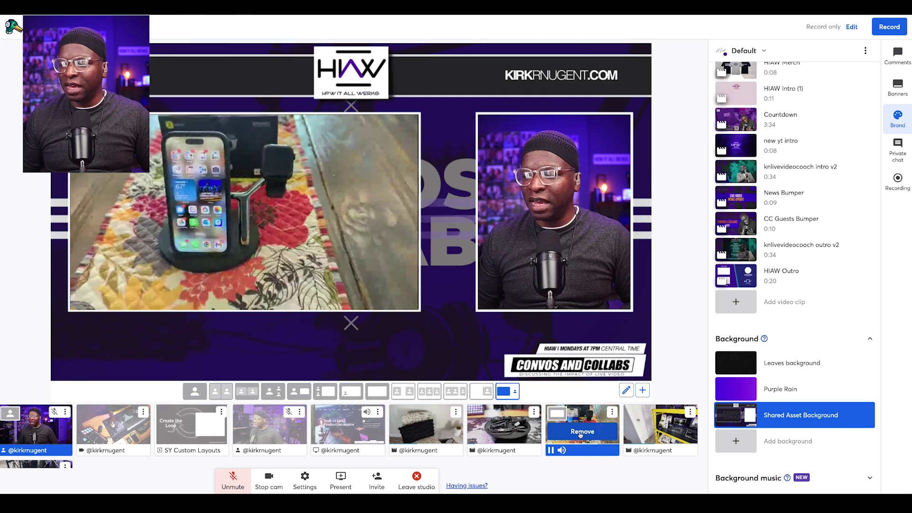
pyautogui.click(651, 431)
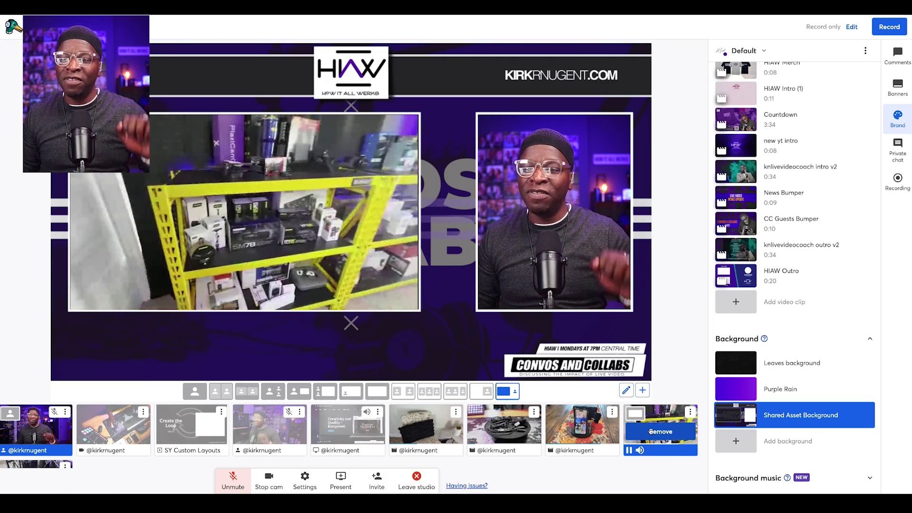
# Switch to the Canva design and look through the 2 Person and Panel background slides.
pyautogui.scroll(-1, 646, 431)
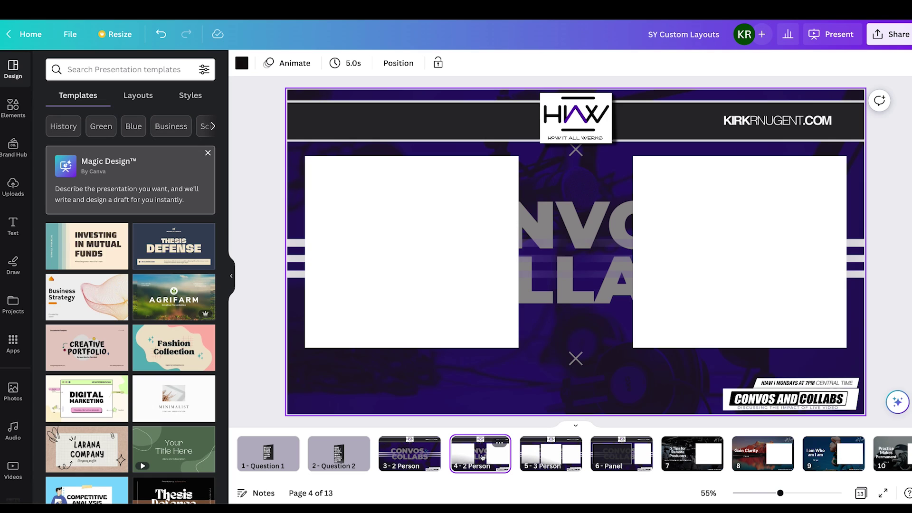
pyautogui.click(621, 453)
pyautogui.click(497, 306)
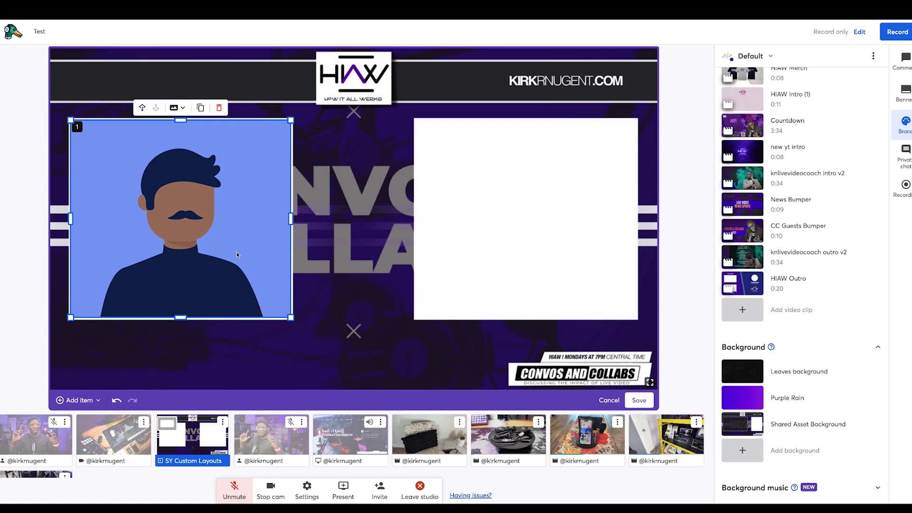
# In StreamYard, duplicate the first camera slot and fit the copy to the slide's second white frame.
pyautogui.click(196, 115)
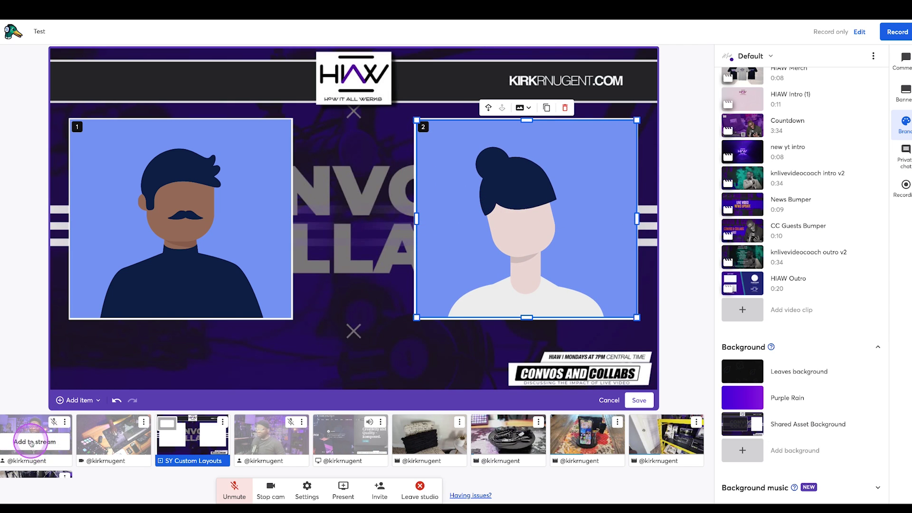